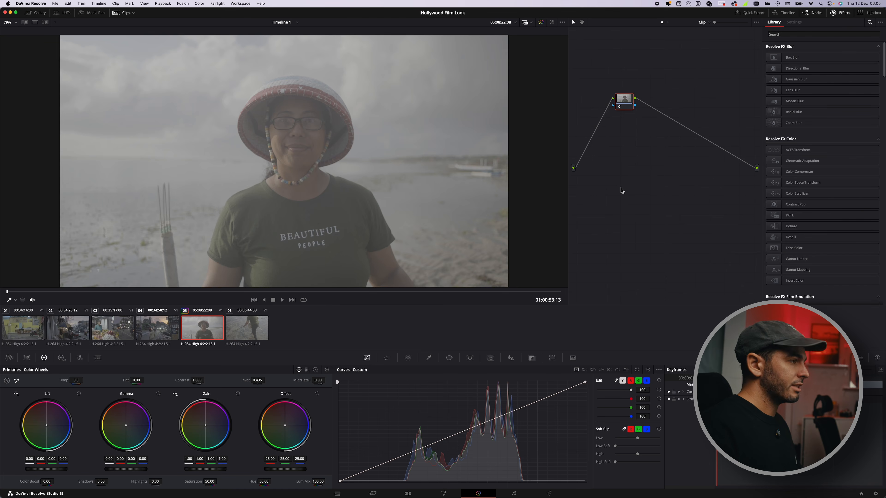
Step: Add a chain of serial nodes and move the final node down below the chain
key(alt+s)
key(alt+s)
key(alt+s)
key(alt+s)
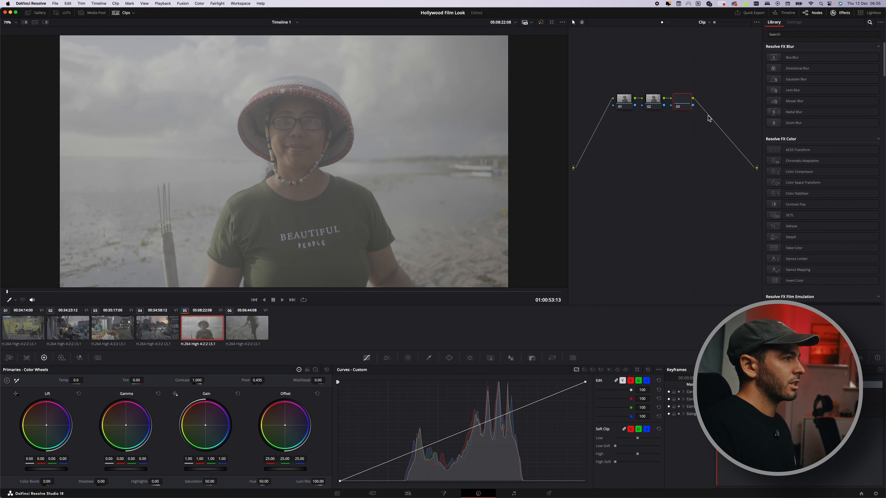
drag(739, 104, 712, 210)
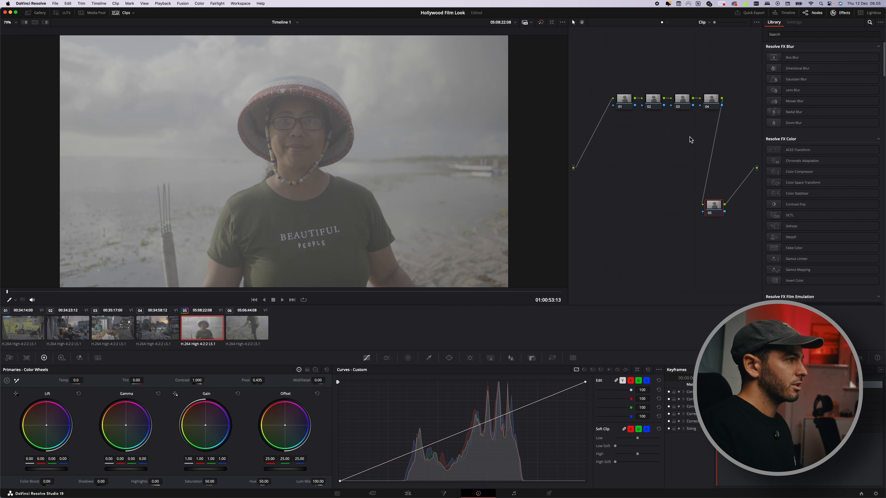
Step: Rearrange the node tree so the first node sits above and nodes 02 to 04 sit lower in a row
drag(624, 101, 613, 79)
drag(732, 136, 641, 148)
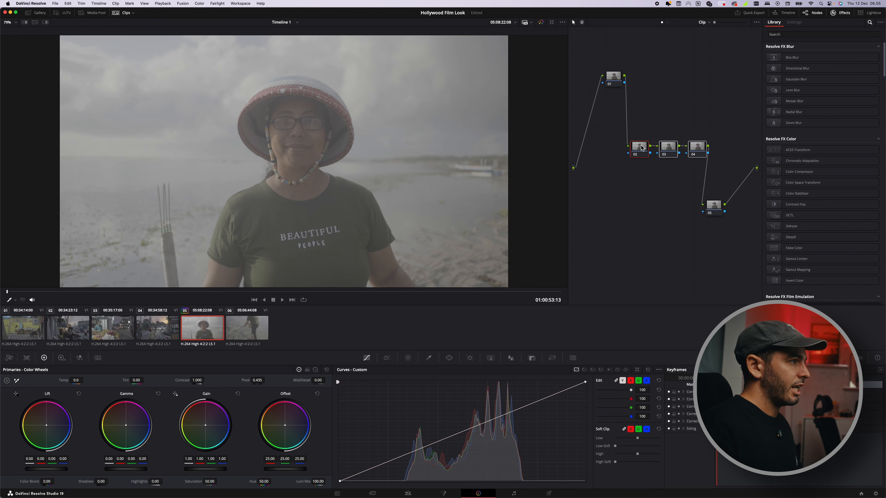
drag(619, 83, 619, 97)
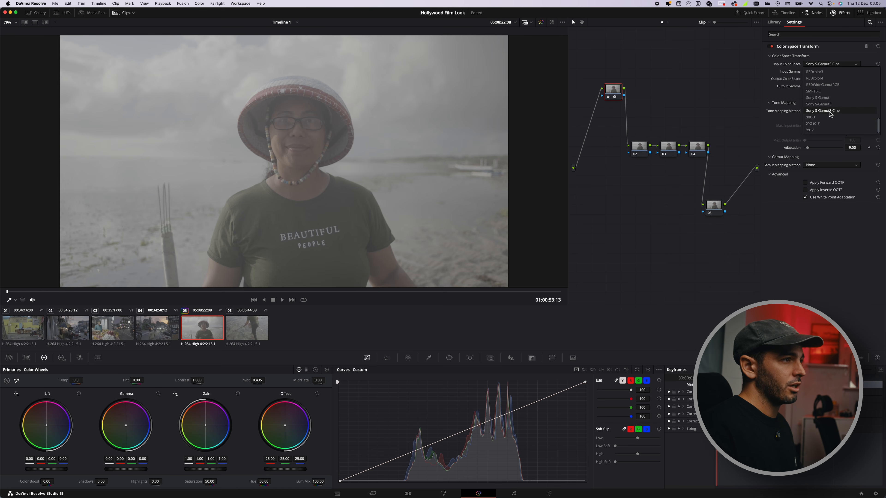
Step: Set the first node's Color Space Transform input to Sony S-Gamut3.Cine and Sony S-Log3
click(830, 72)
scroll(820, 102, down, 15)
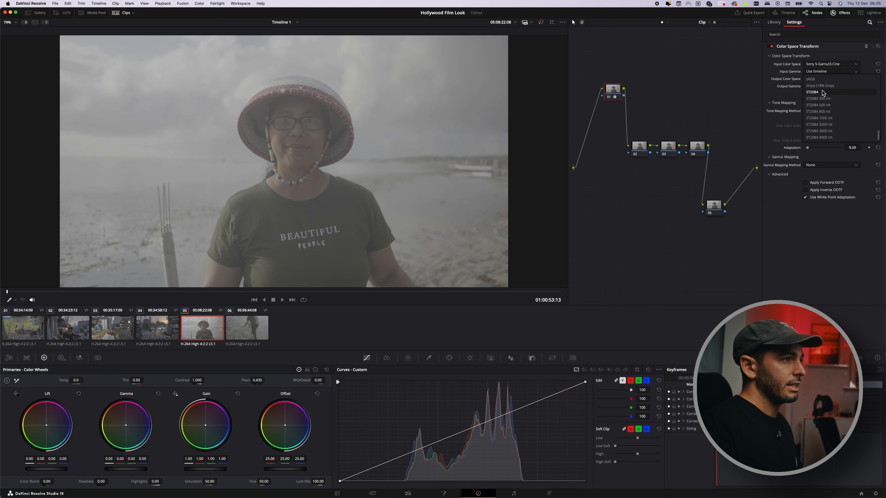
click(816, 86)
Step: Set the first node's transform output to Rec.709 color space and Cineon Film Log gamma
click(828, 79)
scroll(824, 102, down, 5)
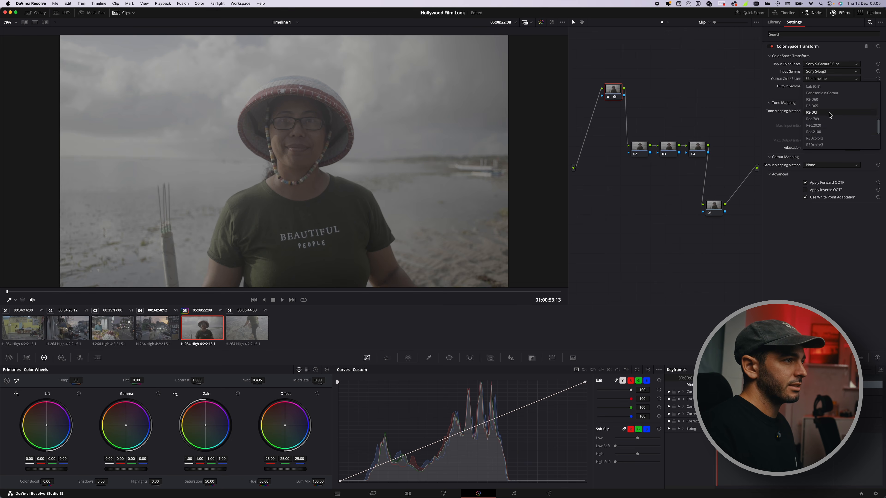
click(829, 119)
click(826, 86)
scroll(828, 123, down, 3)
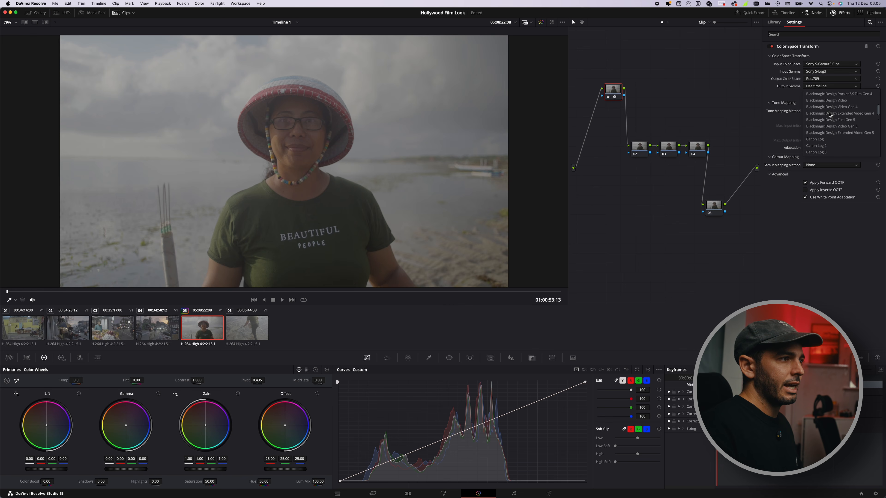
click(828, 126)
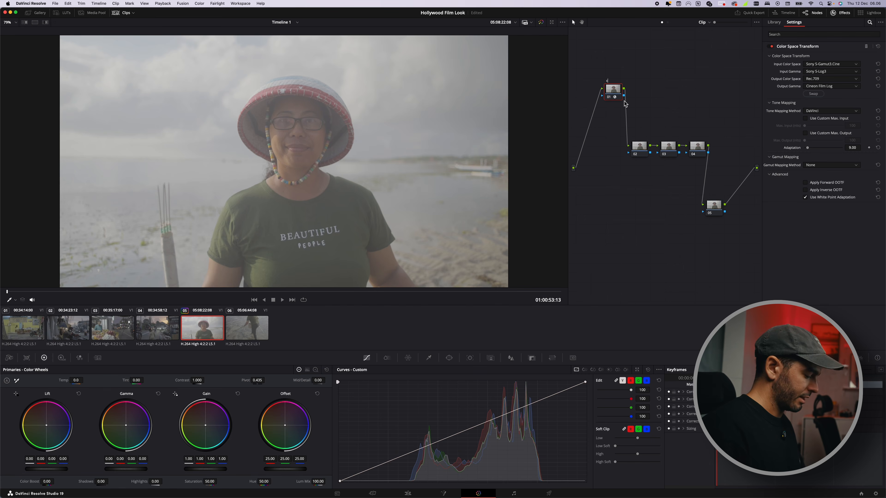
Step: Label the first node and the final node cst
text(st)
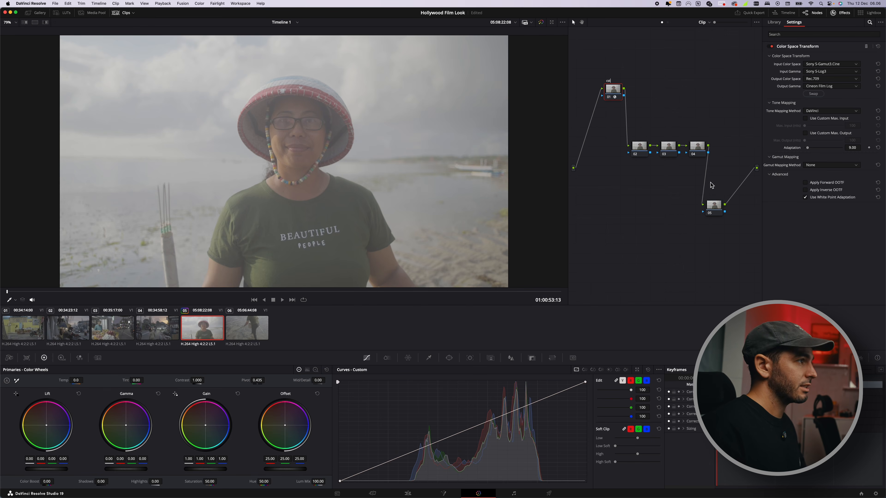
click(712, 206)
text(cst)
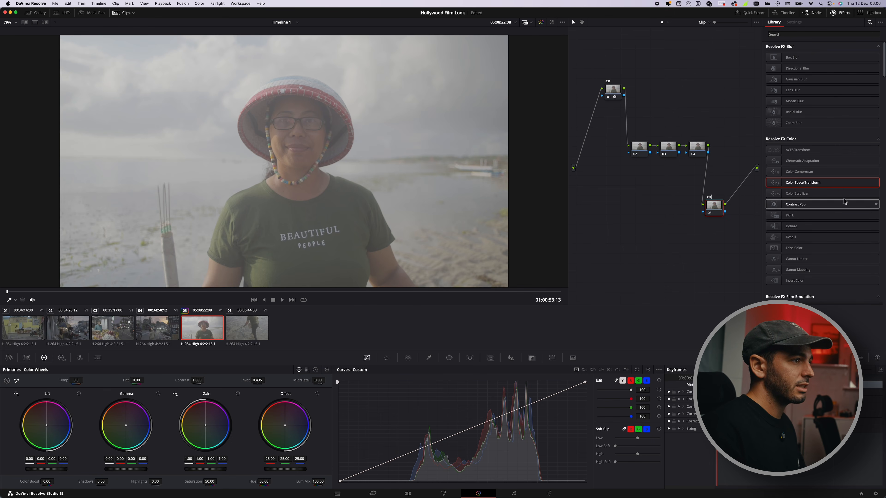
Step: Apply Color Space Transform to the final cst node with input Rec.709 and Cineon Film Log
drag(857, 182, 713, 206)
click(830, 65)
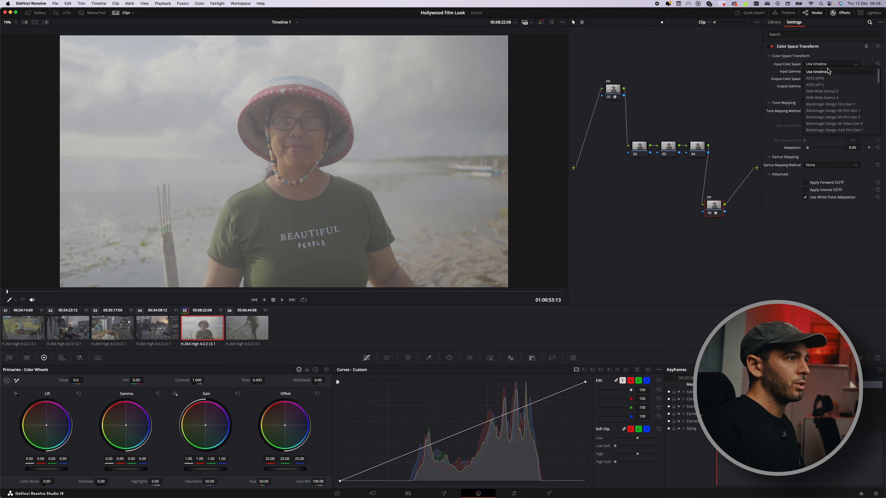
click(829, 78)
click(830, 71)
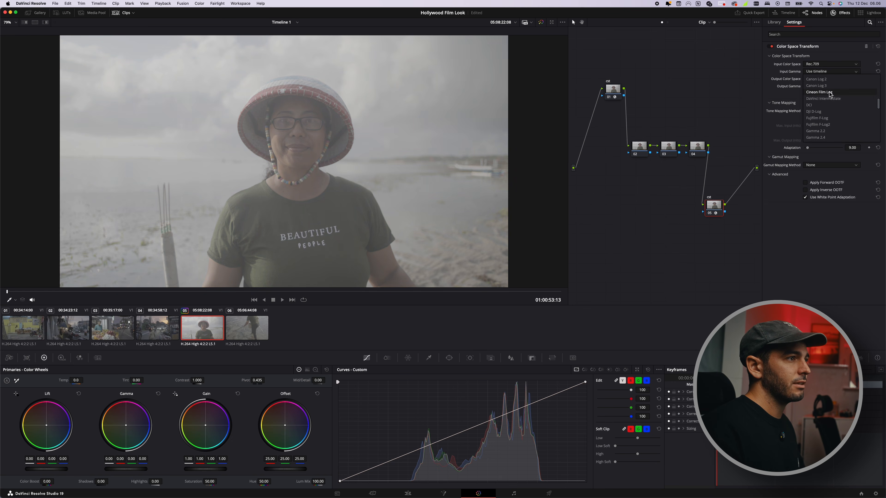
click(819, 98)
Step: Set the final node's transform output to Rec.709 color space and Gamma 2.4
click(830, 79)
scroll(832, 114, down, 10)
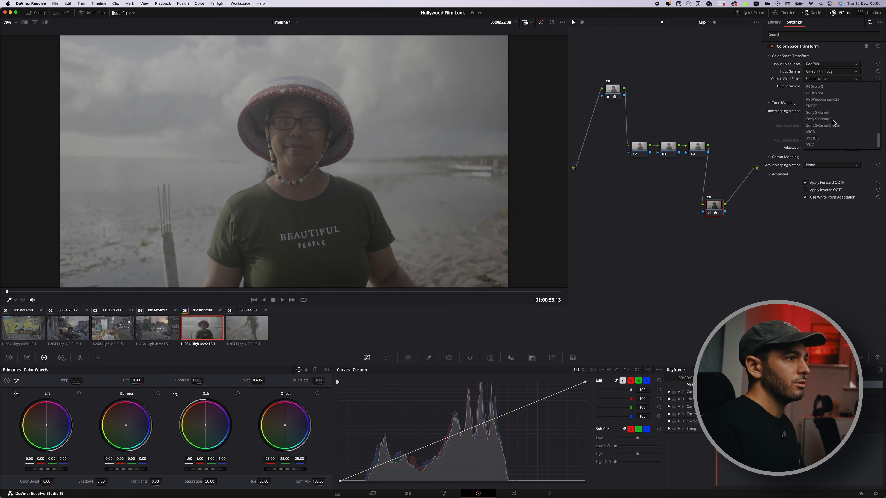
click(816, 86)
click(829, 86)
scroll(832, 115, up, 5)
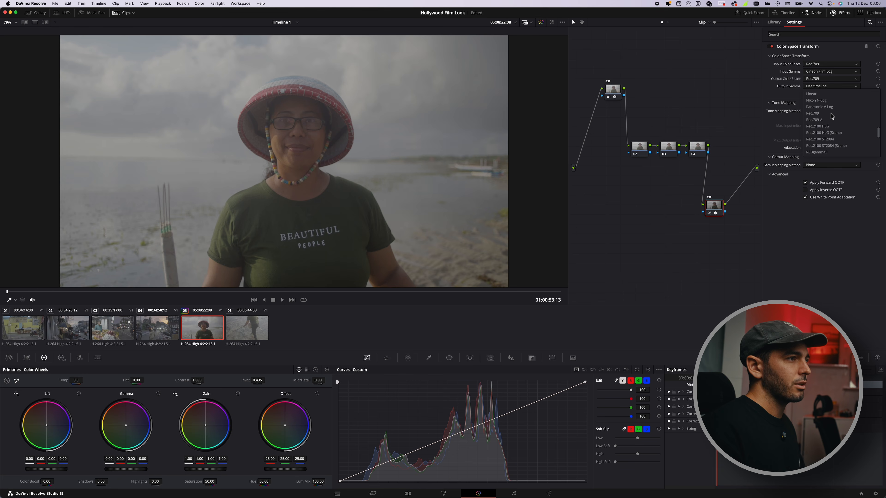
click(818, 94)
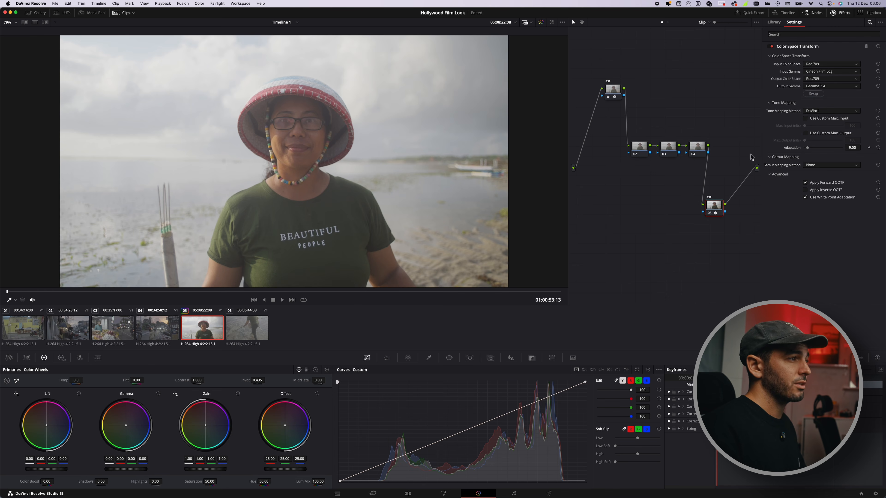
Step: Label the second node vignette and raise it and the third node into a higher row
click(640, 148)
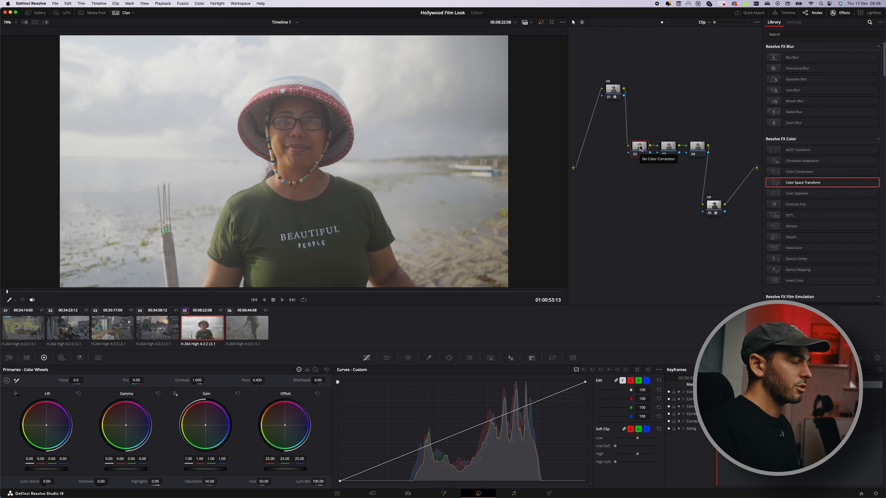
text(vignette)
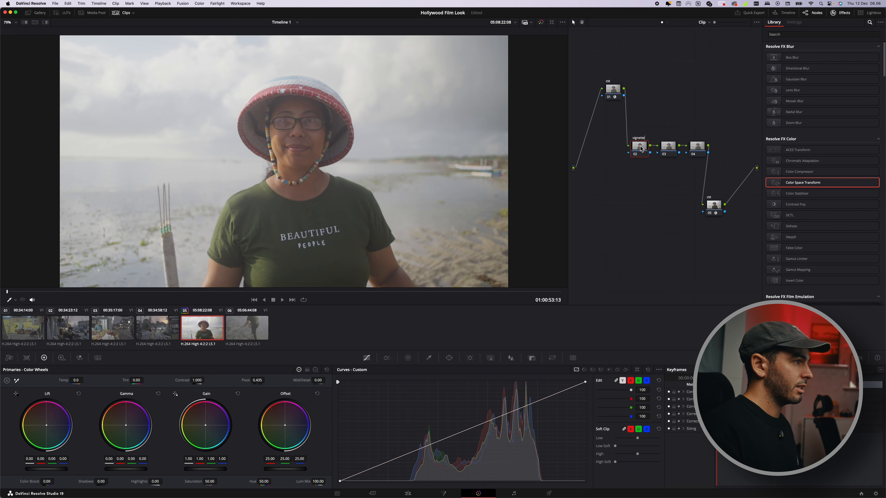
drag(641, 150, 624, 132)
click(669, 150)
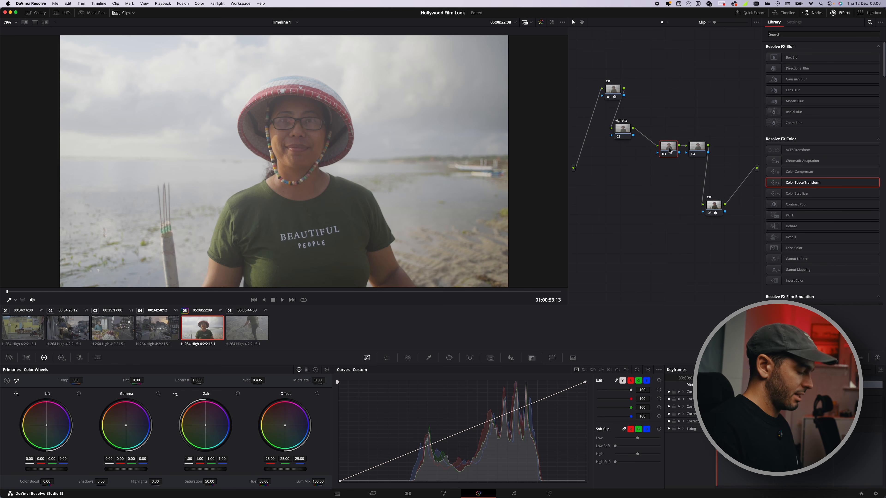
drag(668, 150, 654, 134)
Step: Label the fourth node lut and raise it into the same row
click(701, 150)
text(lut)
drag(702, 150, 694, 136)
Step: Add a serial node after the lut node and move it below the row
key(alt+s)
drag(621, 173, 652, 181)
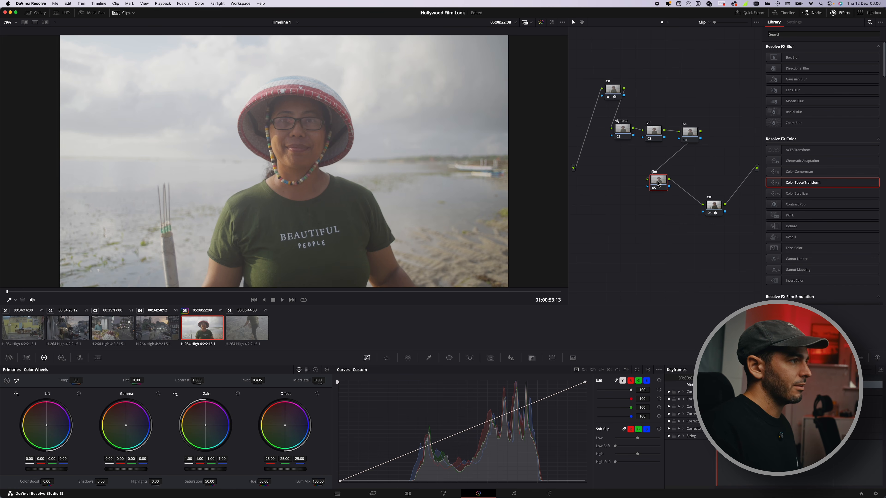
Step: Add a circular window to the vignette node
click(657, 139)
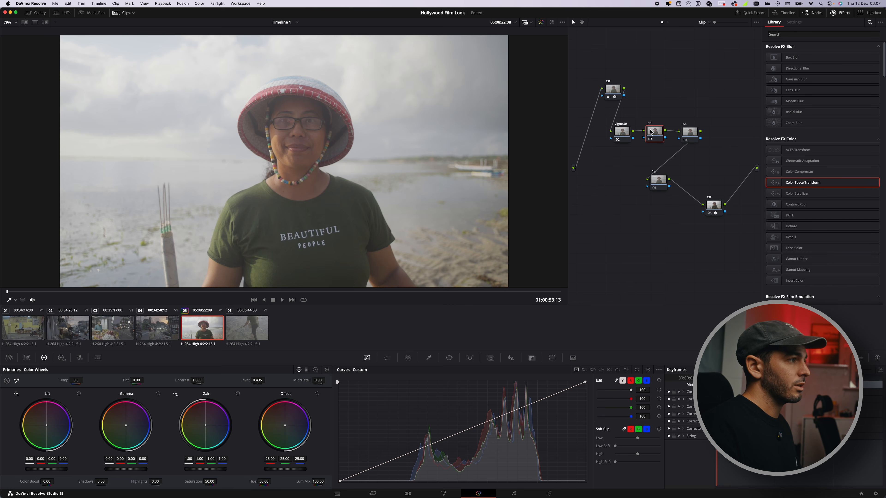
click(624, 134)
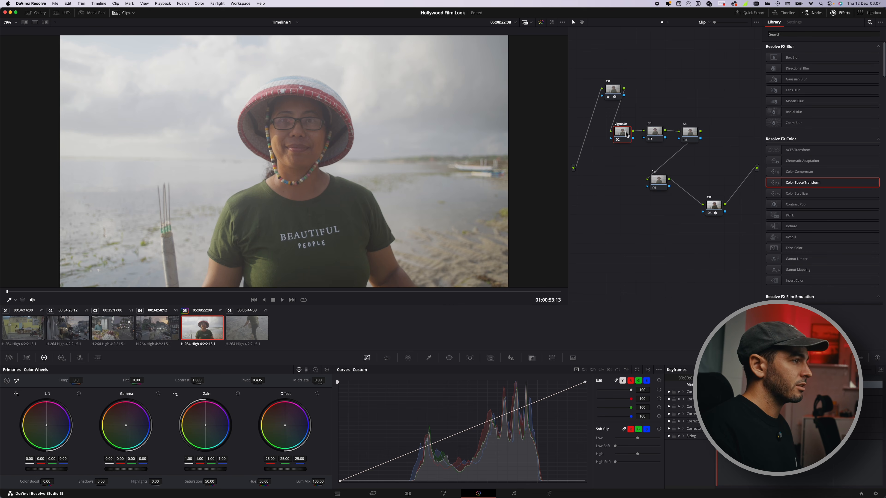
click(448, 357)
click(346, 411)
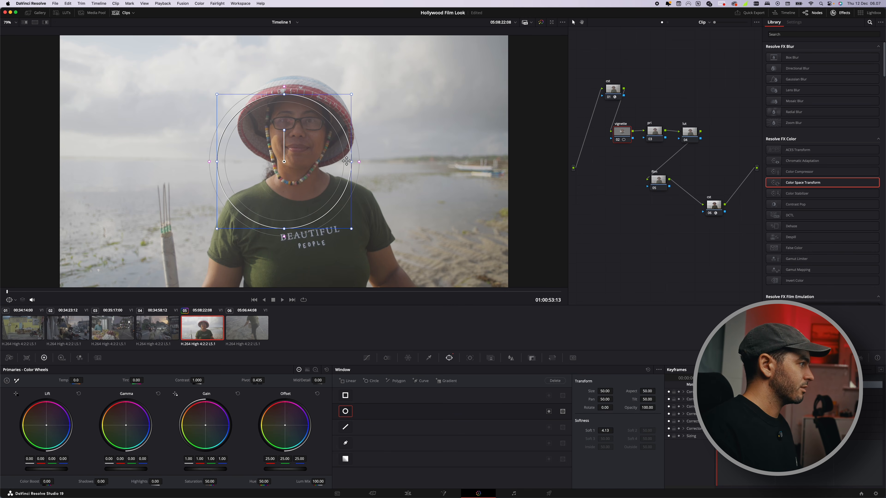
Step: Stretch the circular window into a wide ellipse covering the frame and widen its softness
drag(347, 162, 496, 167)
drag(285, 95, 284, 60)
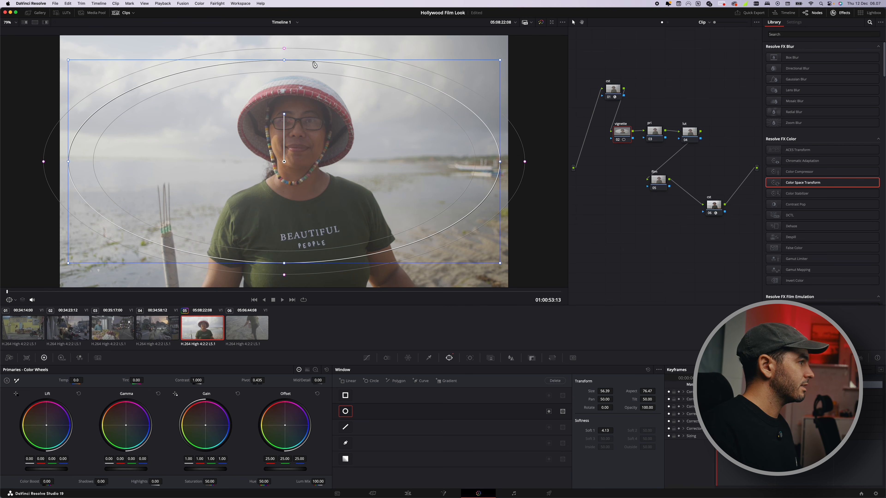
drag(524, 163, 558, 161)
Step: Invert the vignette node's circular window
click(366, 357)
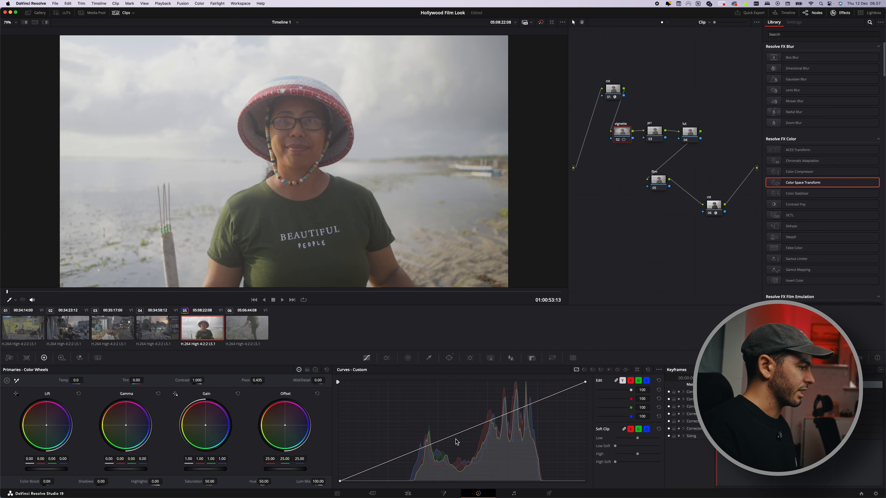
click(450, 358)
click(548, 411)
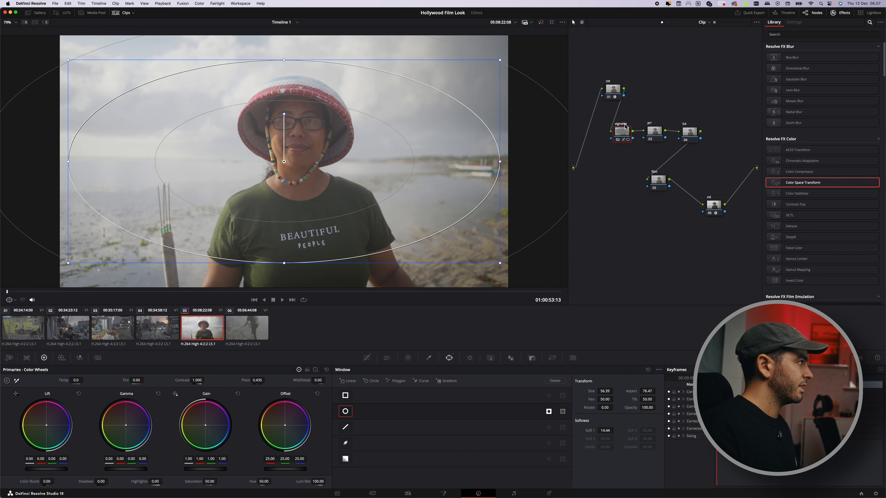
Step: Apply the Rec709 Kodak 2383 D60 film LUT to the lut node
click(656, 132)
click(694, 136)
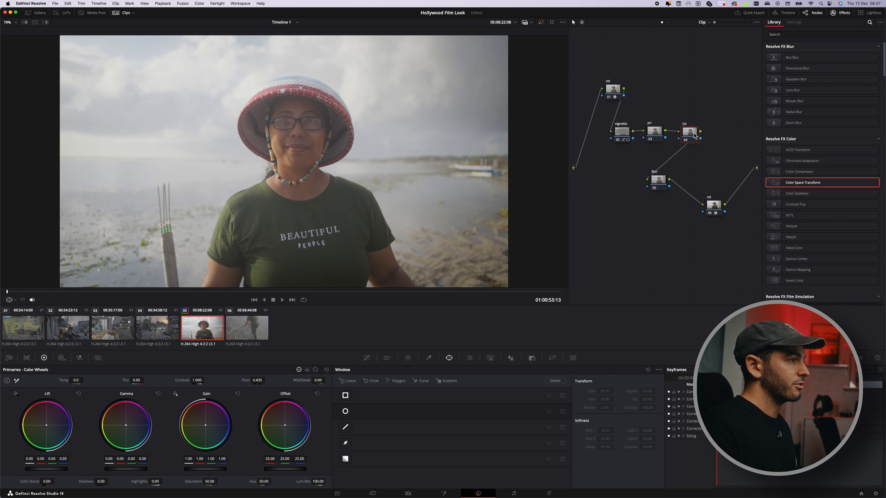
click(63, 13)
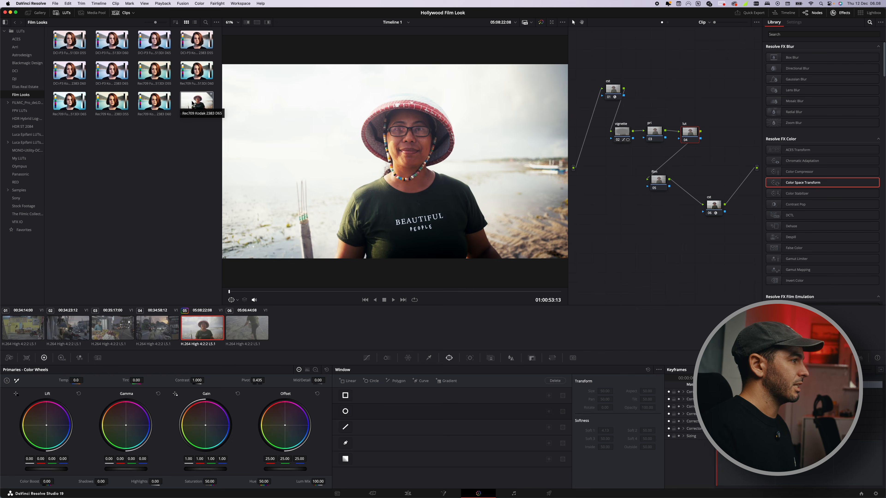
double_click(168, 104)
drag(651, 131, 654, 133)
click(687, 133)
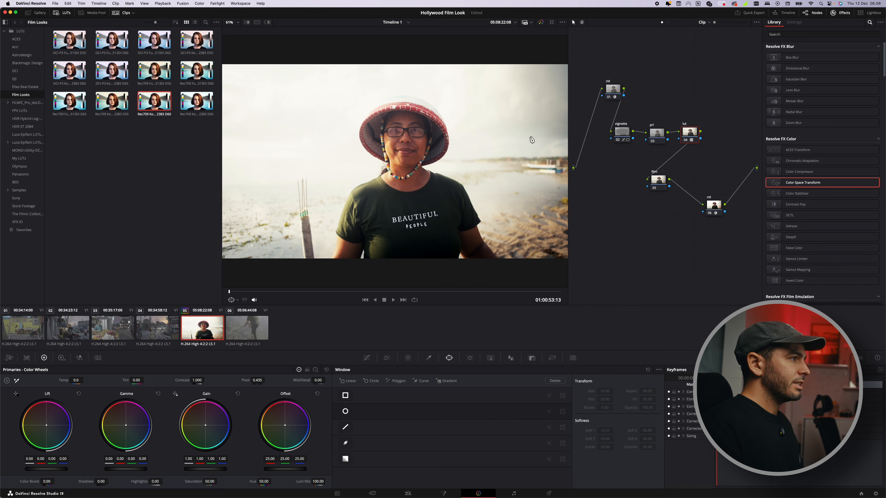
Step: Toggle both cst nodes off and back on to compare the look
click(709, 198)
click(610, 80)
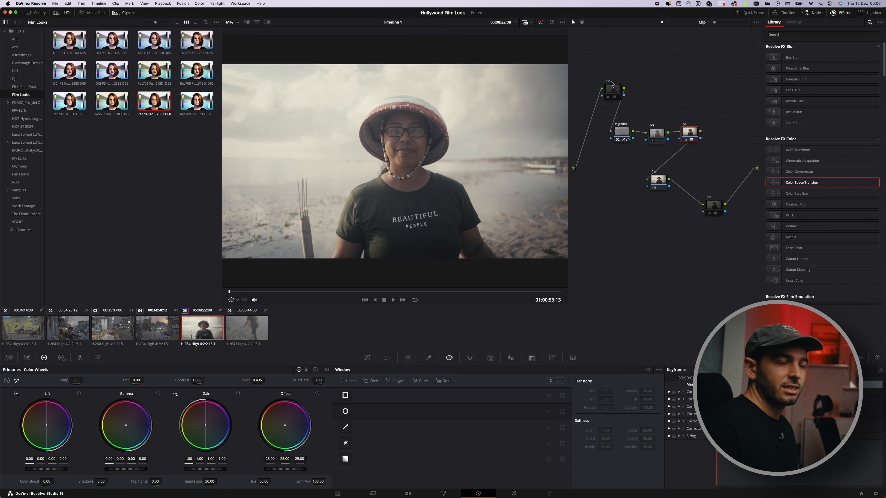
click(683, 125)
click(684, 125)
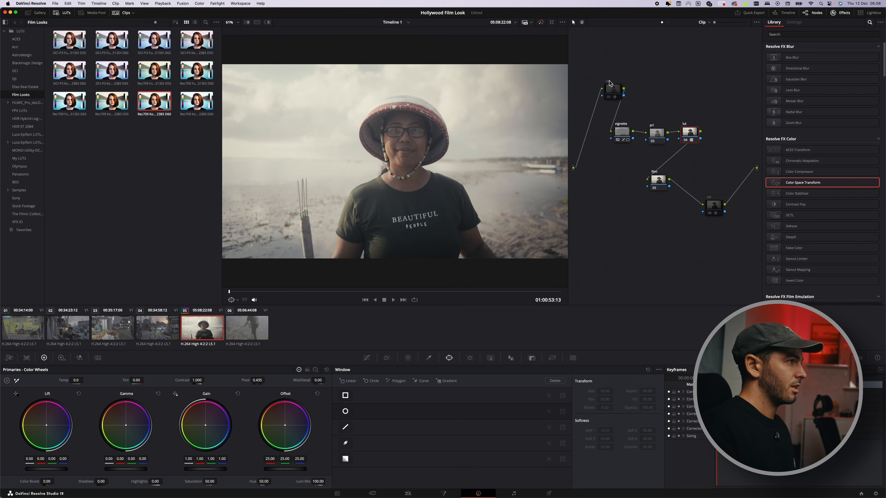
click(609, 83)
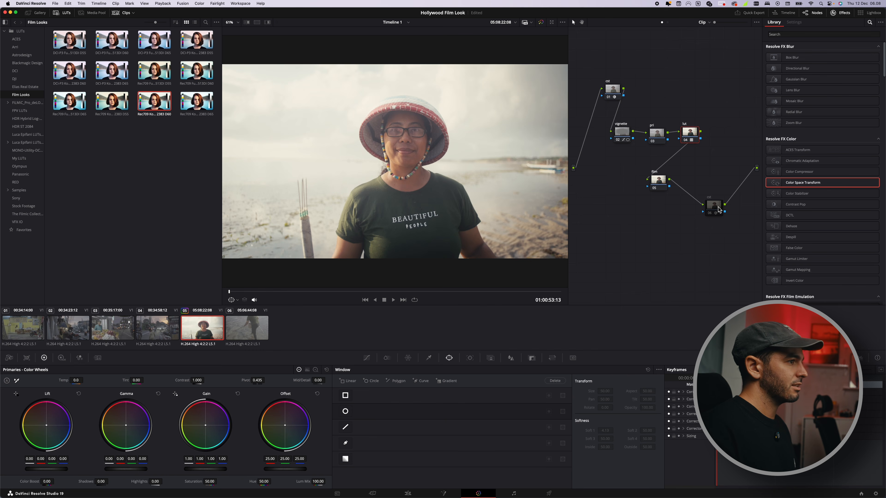
click(709, 201)
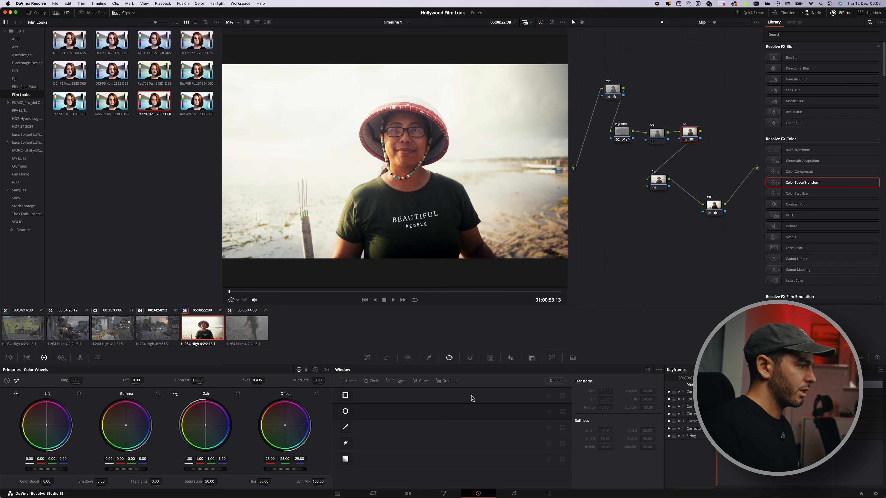
Step: Set the lut node's key output gain to 0.65
click(532, 358)
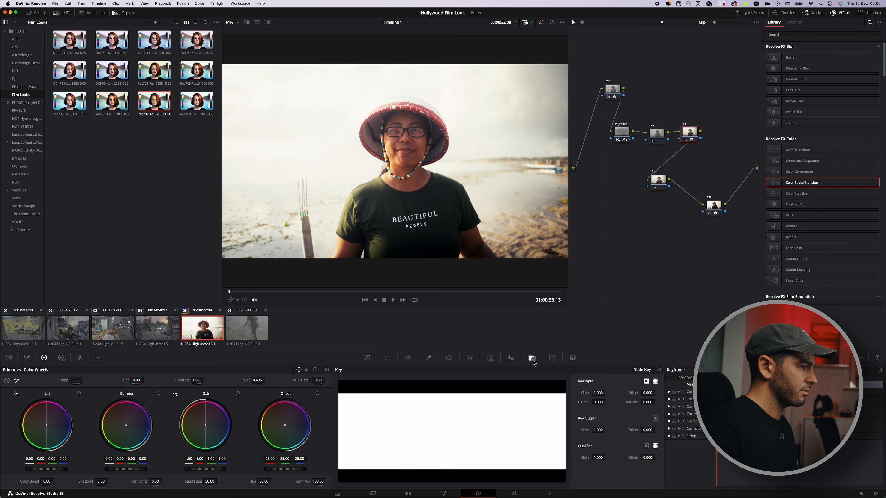
click(598, 431)
text(0.6)
key(Return)
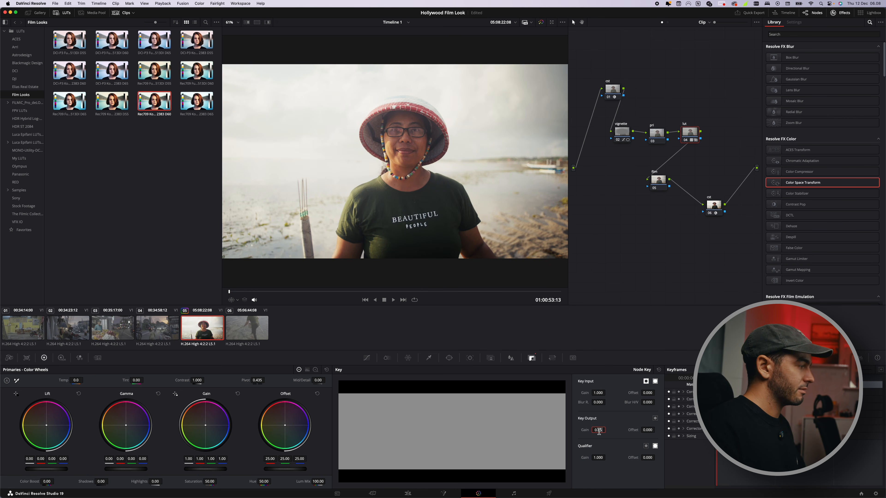
drag(599, 431, 599, 431)
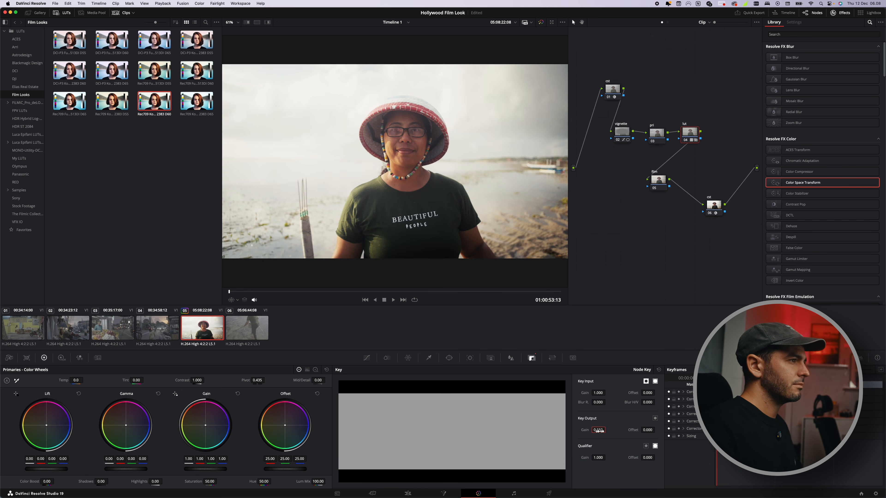
Step: Toggle the lut node off and back on to compare the look
click(624, 137)
click(686, 129)
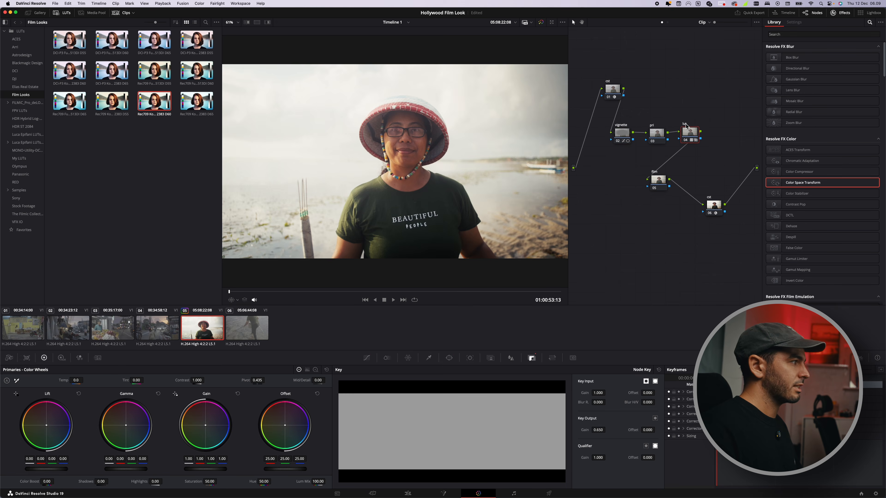
key(ctrl+d)
key(ctrl+d)
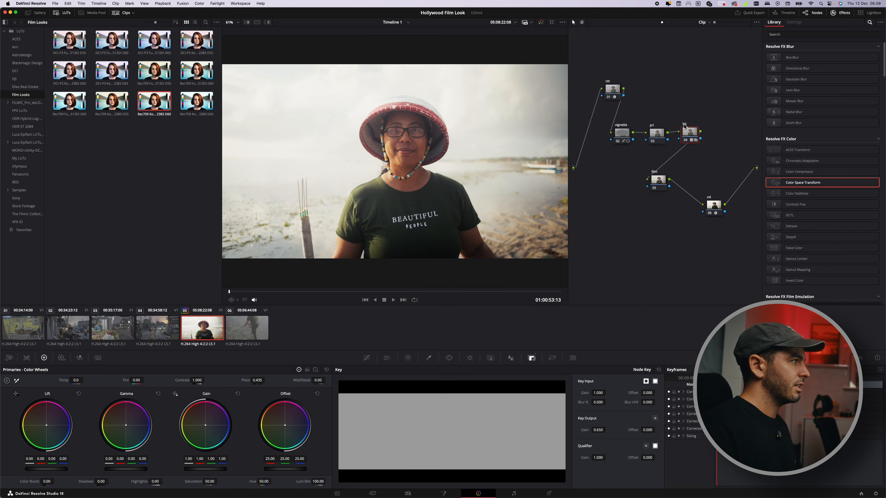
key(ctrl+d)
key(ctrl+d)
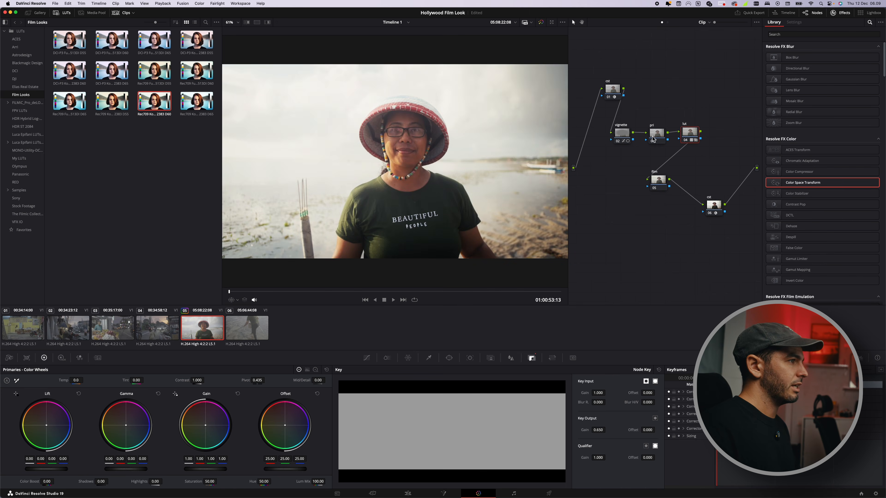
Step: On the pri node, nudge the custom curve's highlight point and lower the lift slightly
click(652, 137)
click(366, 357)
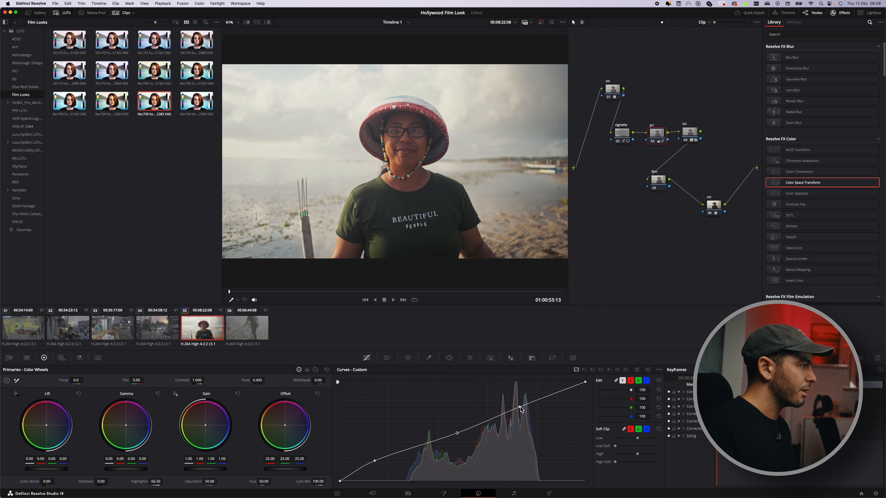
drag(521, 409, 520, 407)
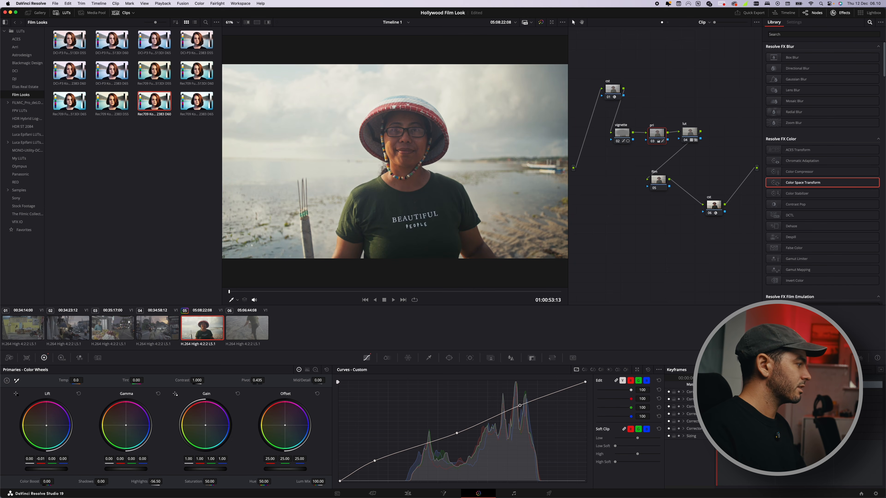
drag(64, 459, 60, 459)
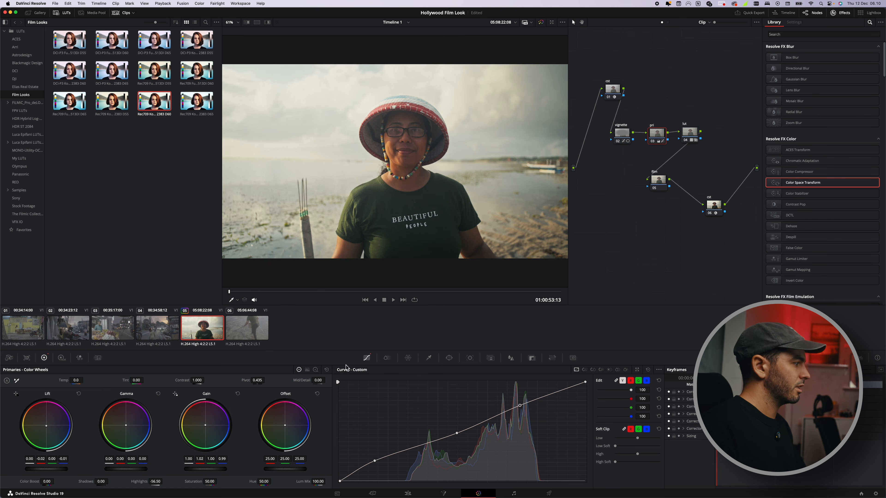
Step: Add a parallel node to the vignette node and rearrange the nodes in the tree
click(689, 133)
click(630, 136)
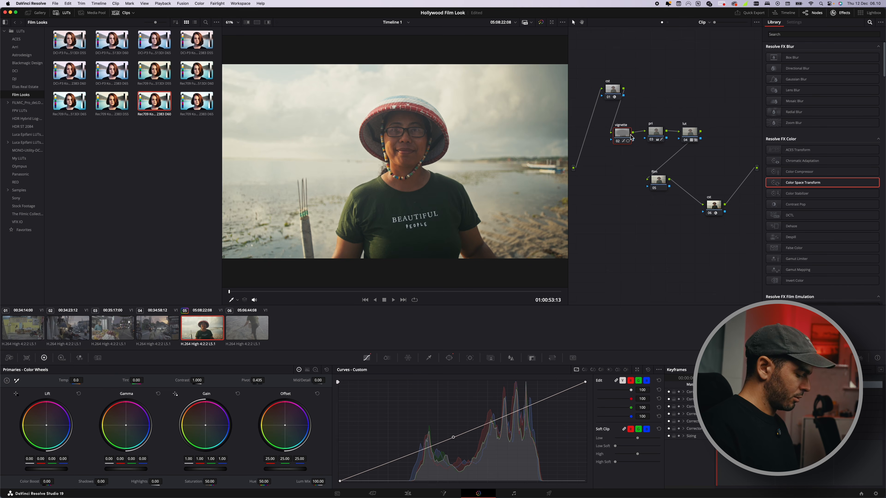
key(alt+p)
drag(719, 149, 688, 138)
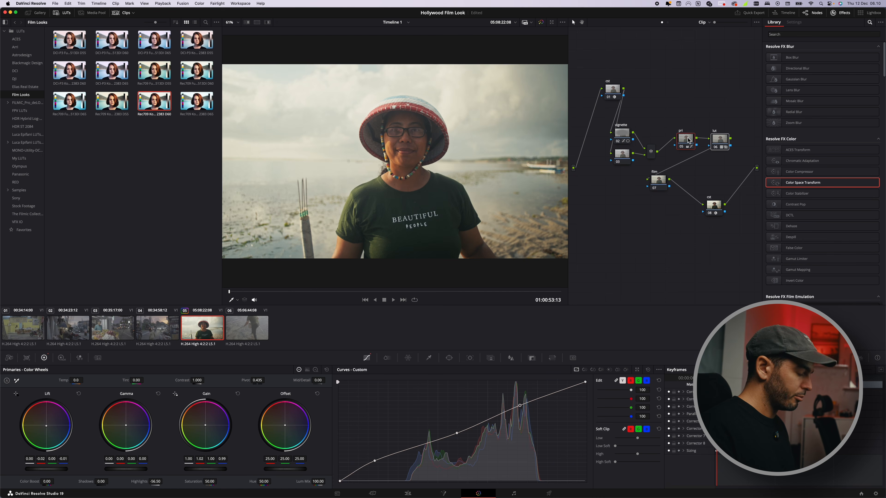
mouse_move(611, 177)
mouse_down()
mouse_move(643, 127)
mouse_move(650, 144)
mouse_move(663, 135)
mouse_up()
click(669, 112)
Step: On the new parallel node, draw a closed curve window outlining the woman's head and body
click(636, 144)
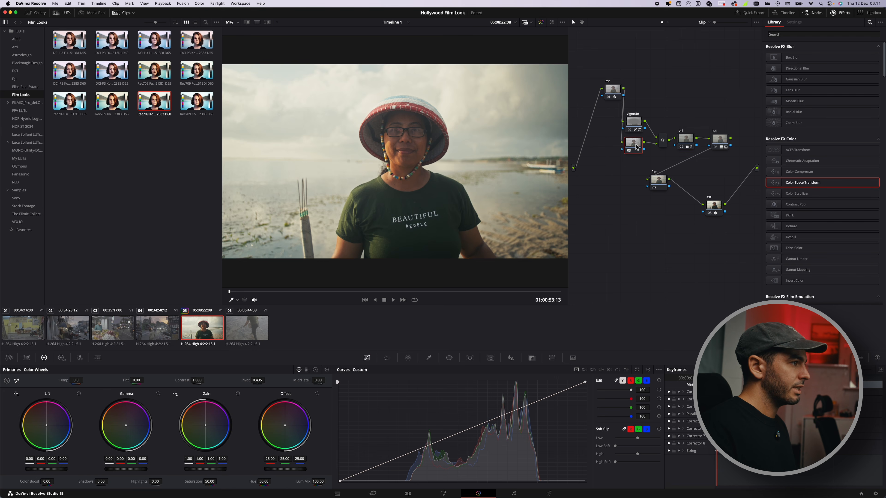
click(449, 357)
scroll(397, 217, down, 3)
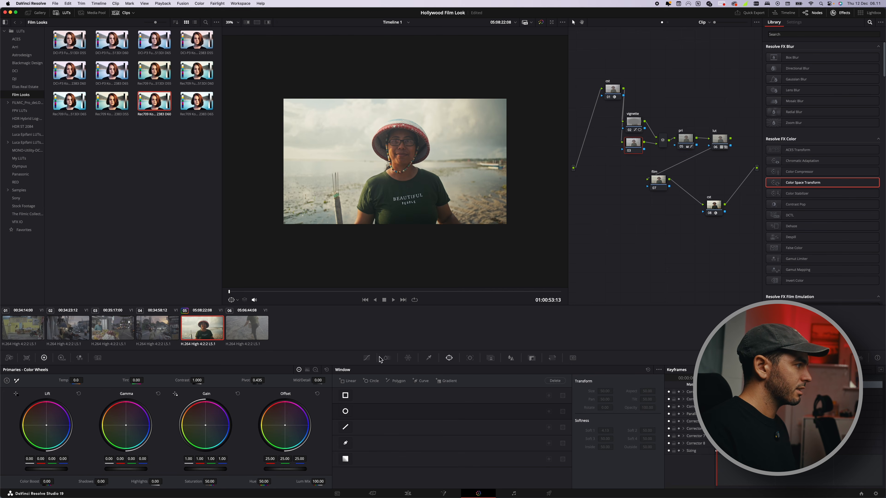
click(345, 444)
click(346, 230)
click(369, 181)
click(385, 167)
click(374, 150)
click(383, 131)
click(398, 123)
click(416, 125)
click(424, 139)
click(429, 151)
click(412, 163)
click(433, 174)
click(446, 200)
click(470, 228)
click(346, 230)
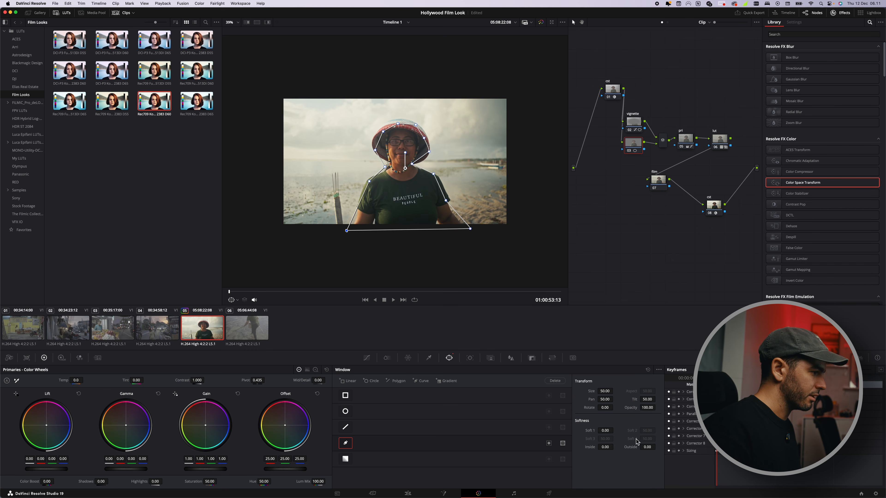
Step: Track the woman's window forward through the clip and nudge the node's custom curve
click(469, 357)
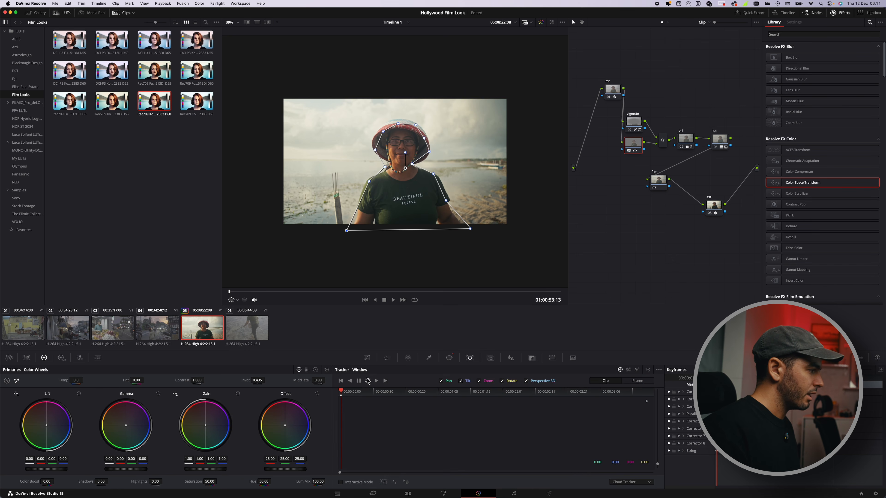
click(369, 381)
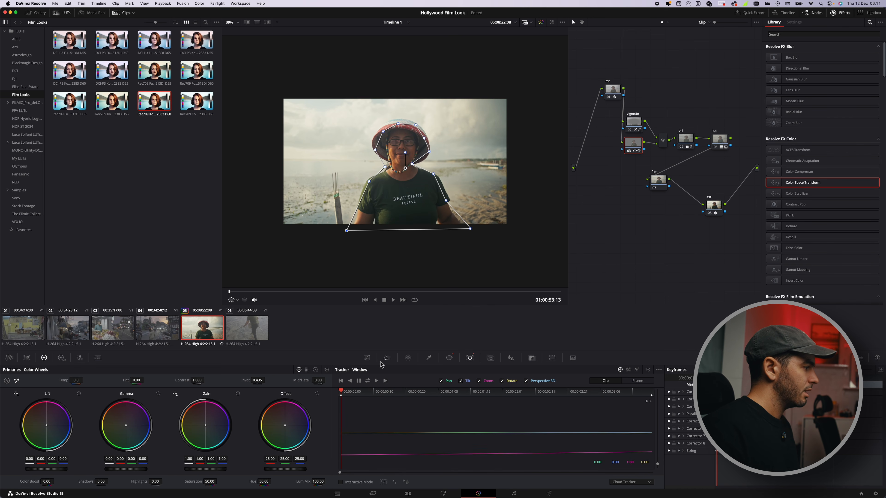
click(368, 358)
drag(490, 420, 490, 418)
scroll(375, 79, up, 1)
click(385, 462)
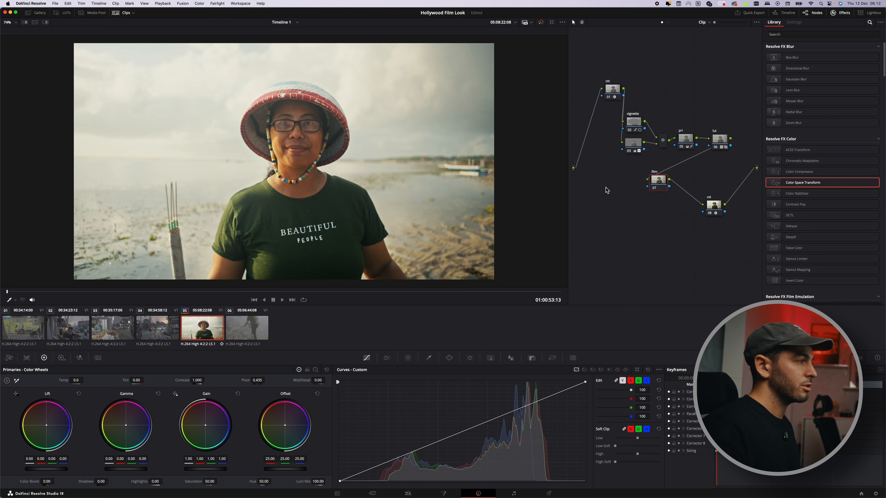
Step: Try applying Dehancer Pro 7.1.0 to the film node and toggle its film section
click(785, 35)
text(dehancer)
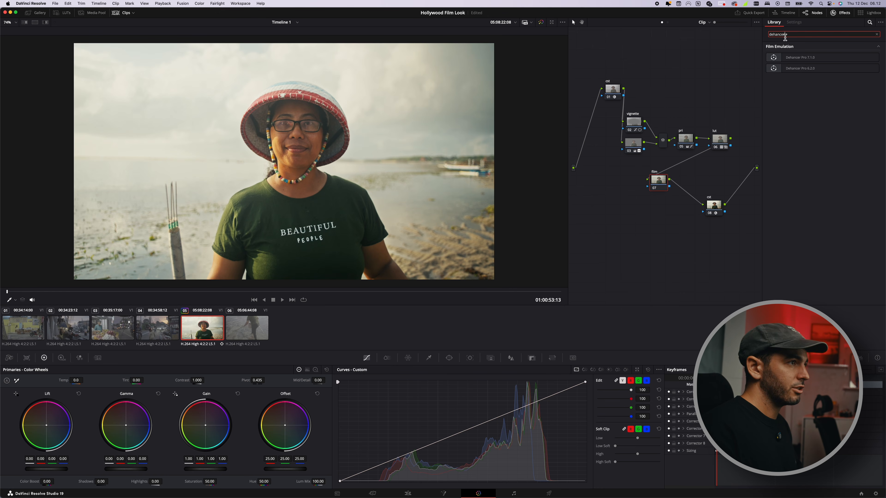
drag(796, 59, 660, 185)
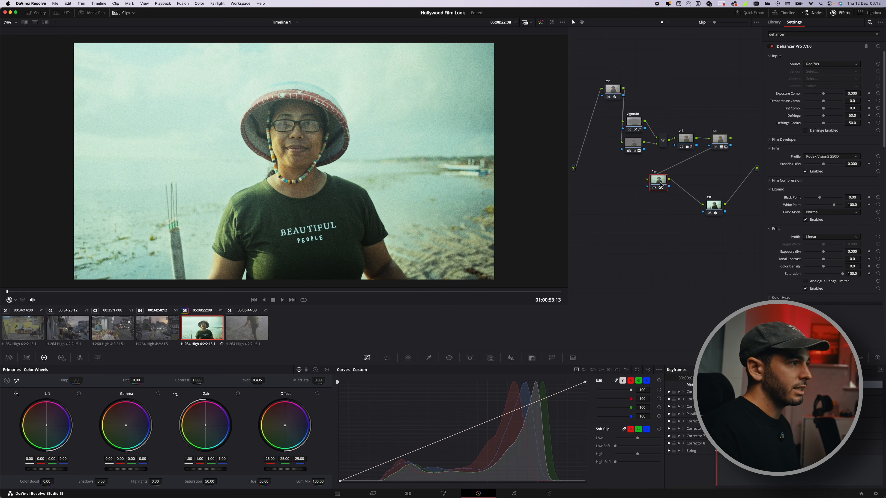
click(805, 172)
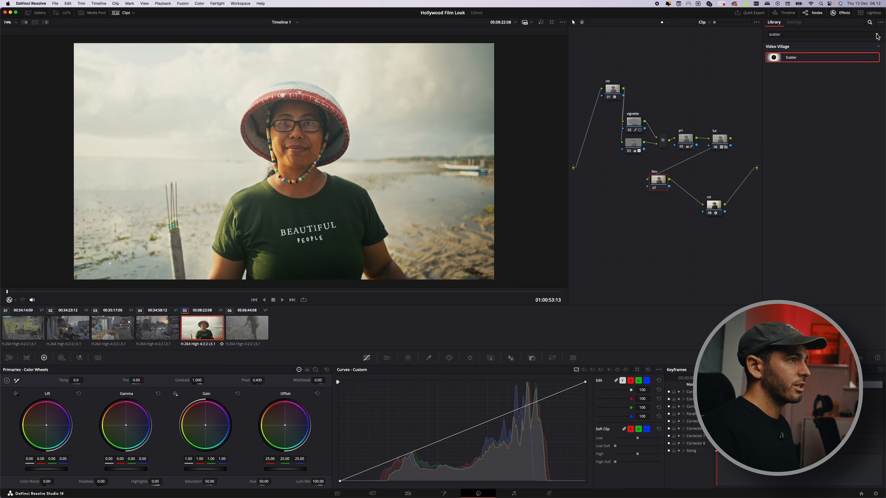
click(876, 34)
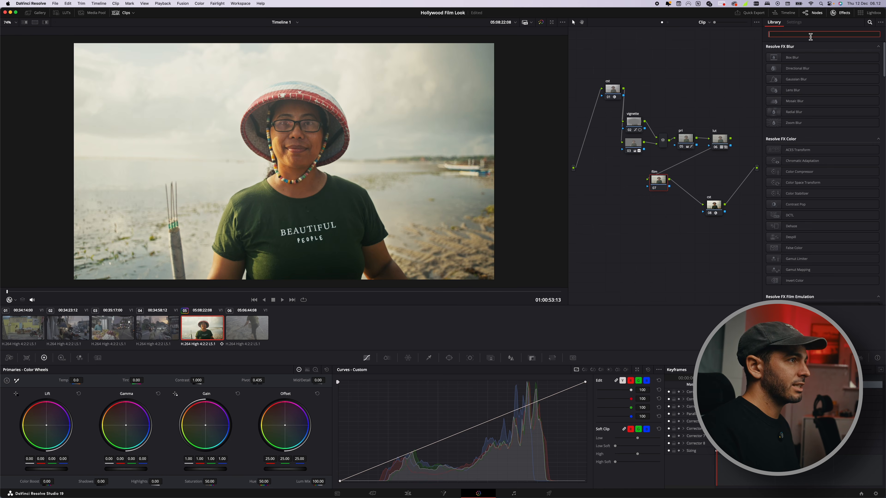
Step: Apply the Film Grain effect to a node and choose the 16mm 500T grain preset
text(film gr)
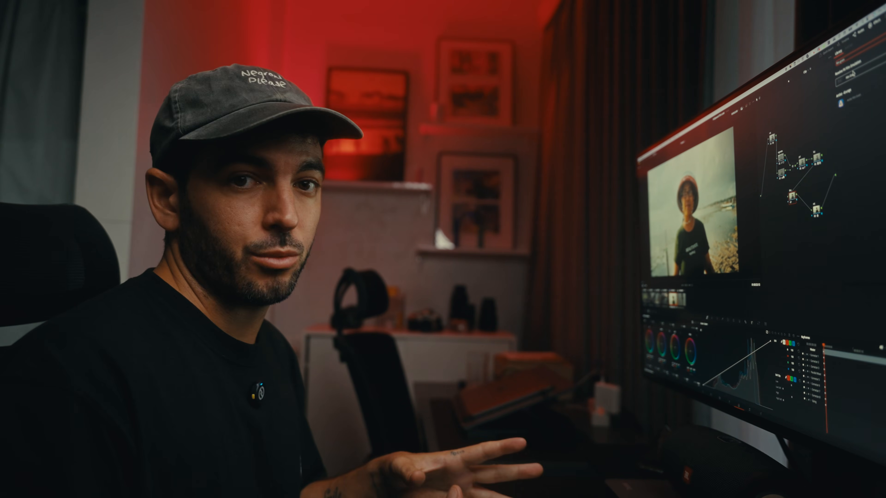
drag(852, 74, 796, 196)
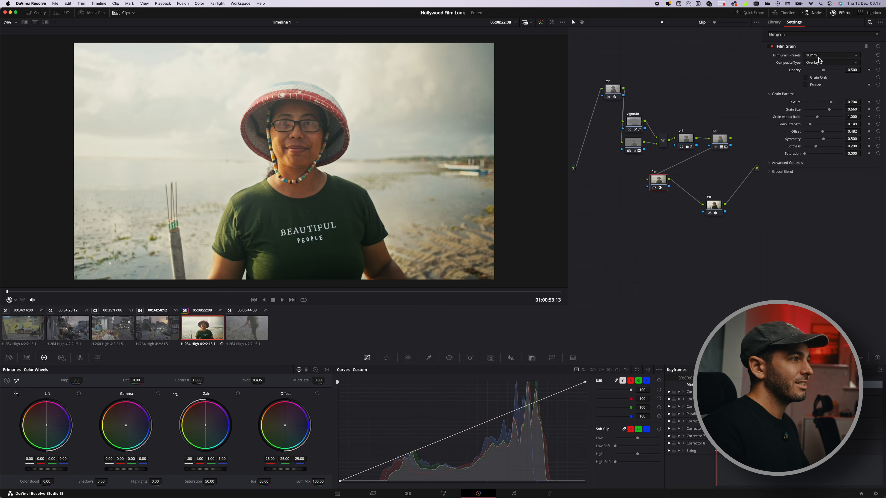
click(828, 56)
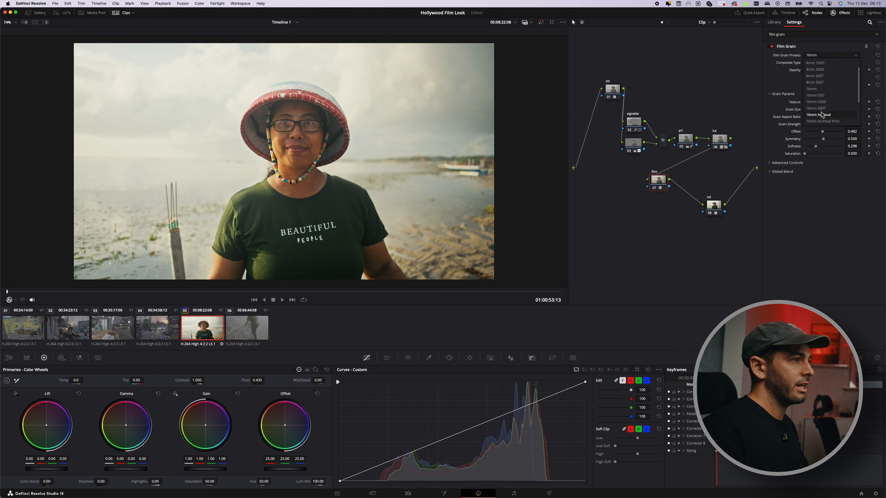
scroll(825, 115, down, 1)
scroll(823, 100, down, 5)
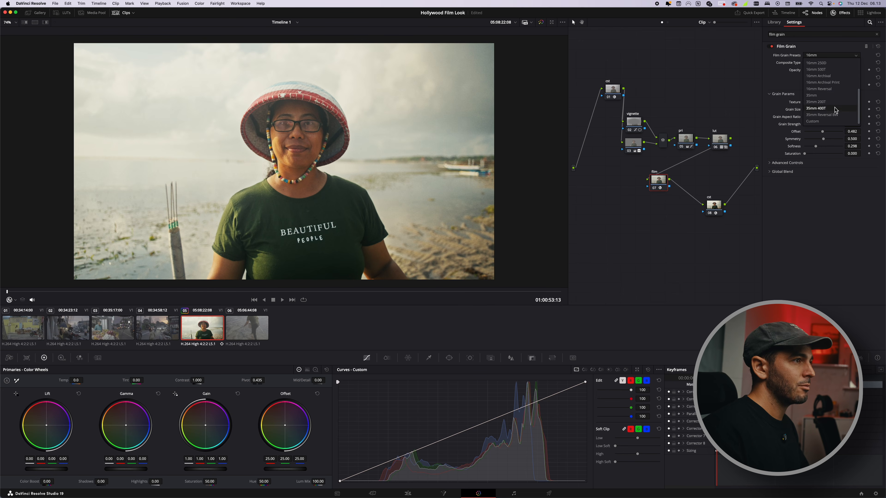
click(833, 108)
scroll(308, 171, up, 2)
click(819, 55)
click(832, 74)
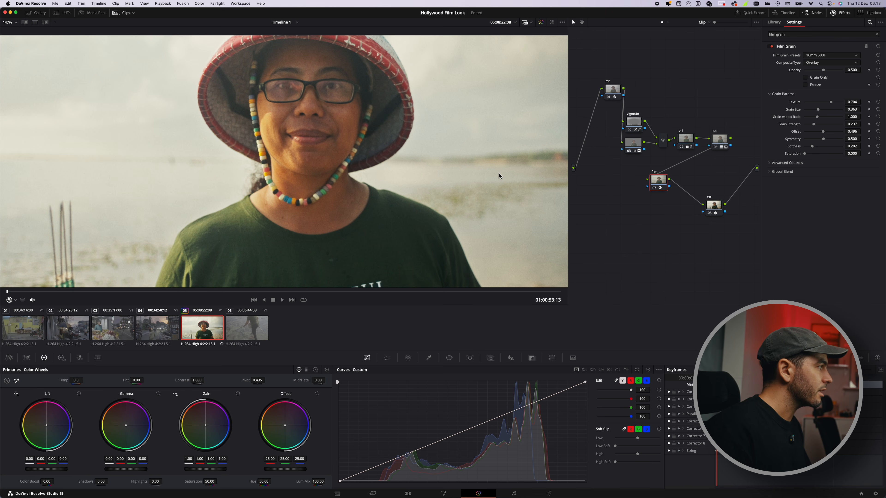
Step: Apply the Halation effect and set its secondary glow strength to about 0.109
key(shift+z)
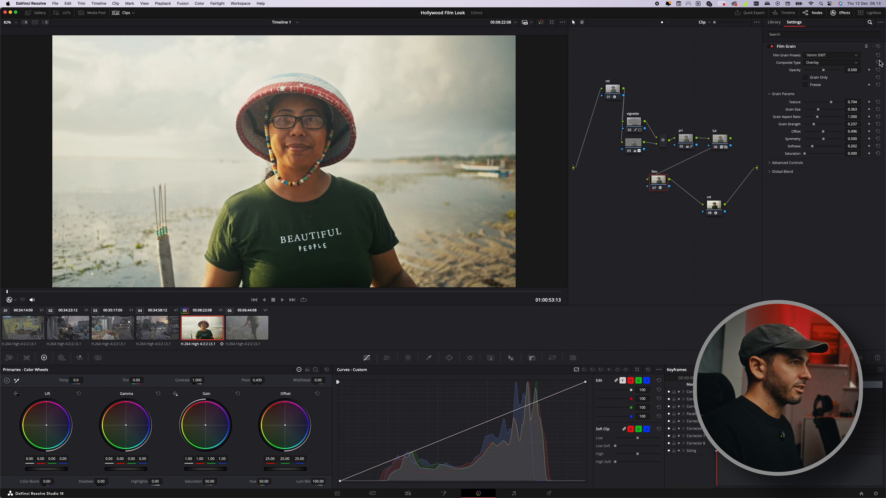
click(791, 33)
click(878, 47)
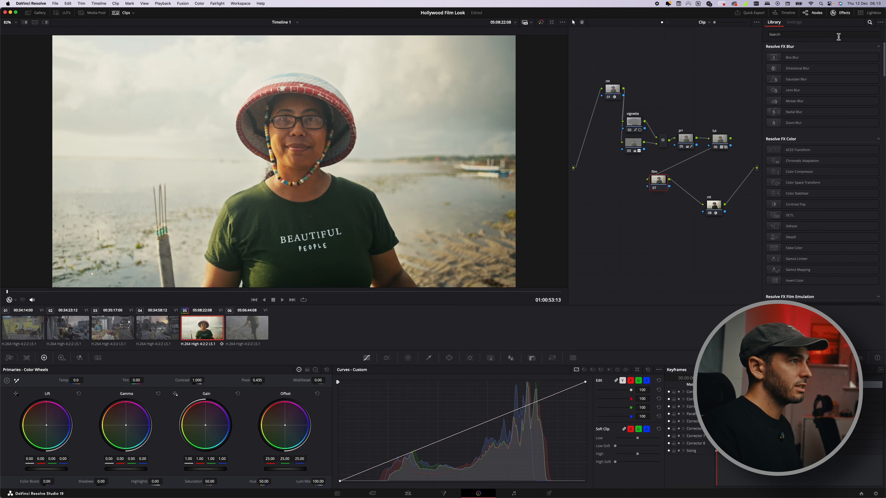
text(halatio)
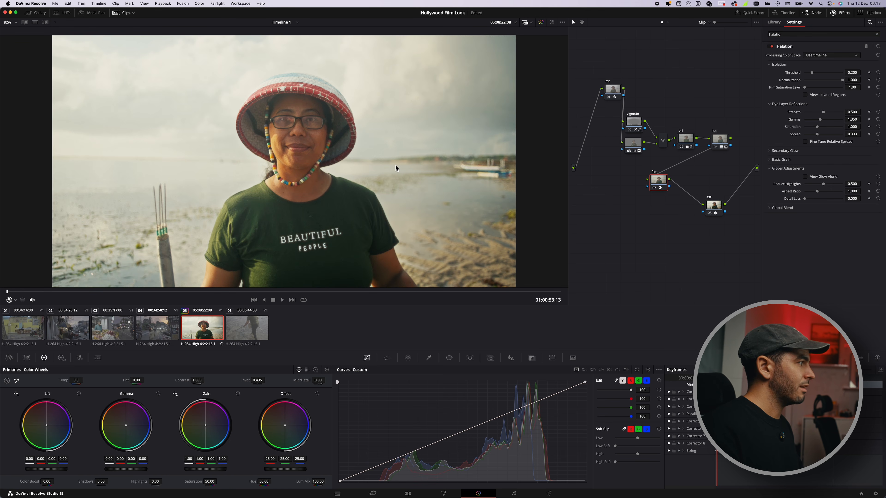
click(778, 151)
drag(804, 159, 815, 160)
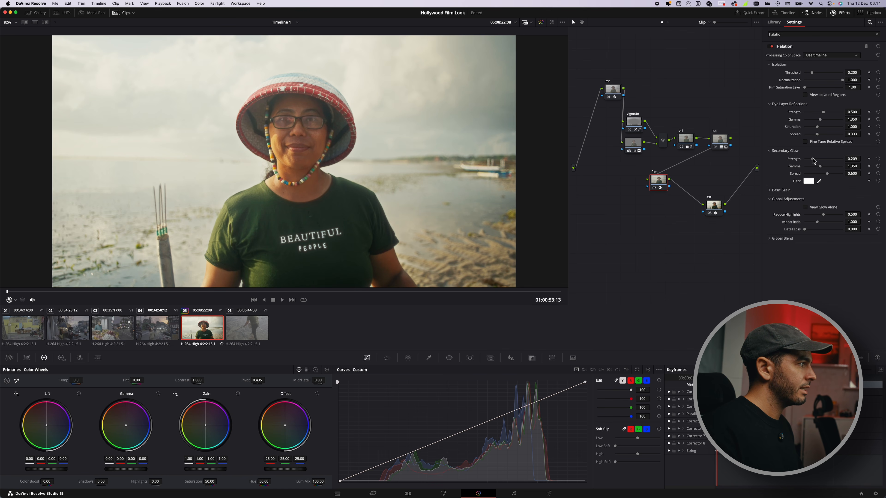
click(878, 159)
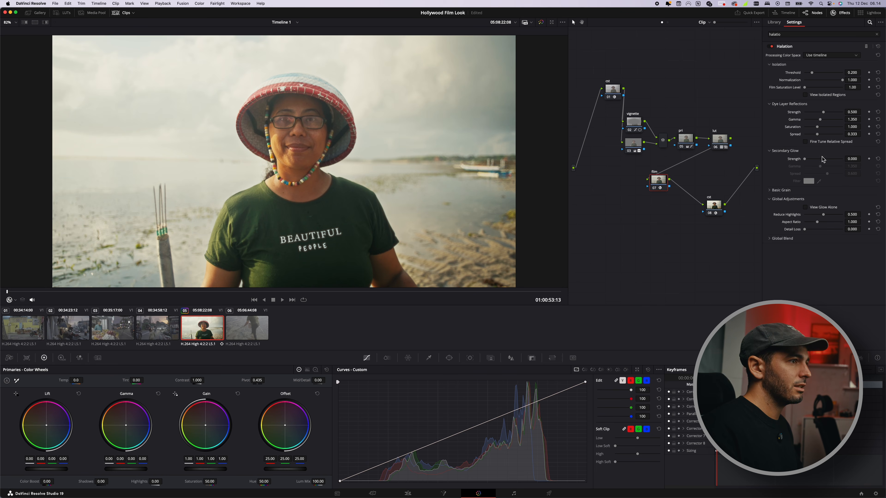
click(808, 159)
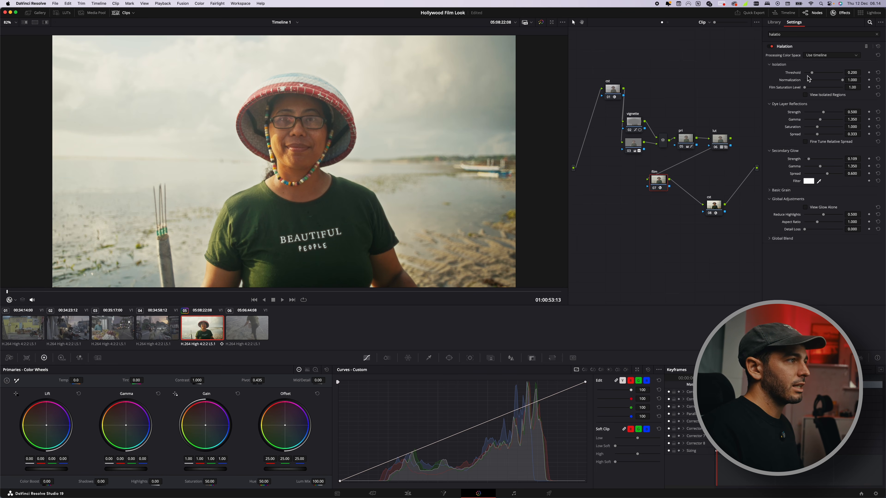
Step: Set the halation's dye layer strength to 1.000 and its threshold to 0.636
scroll(392, 155, up, 10)
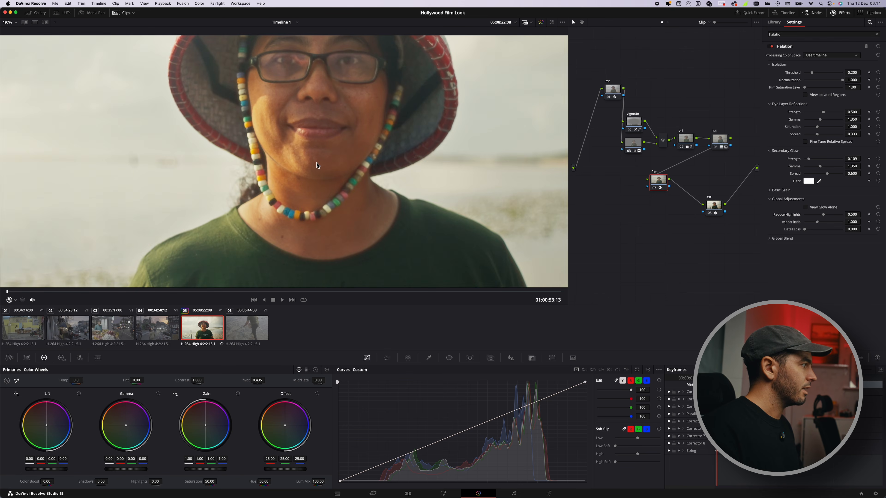
scroll(169, 135, up, 3)
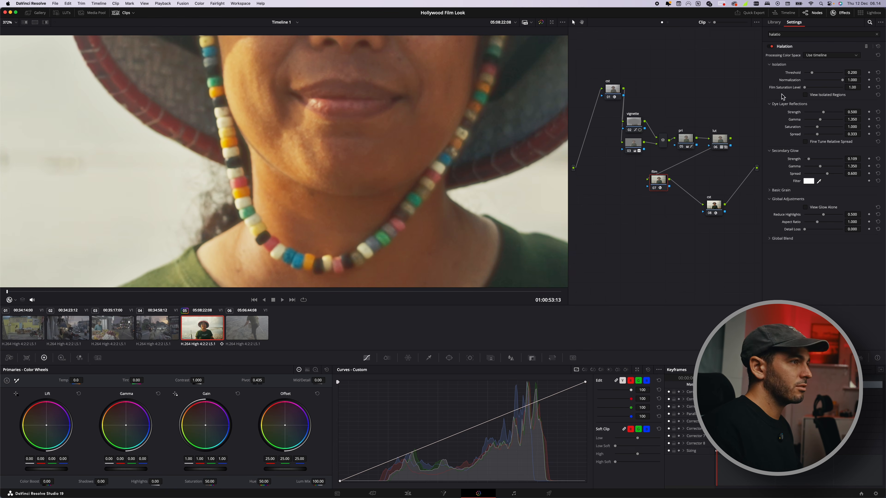
drag(822, 112, 811, 134)
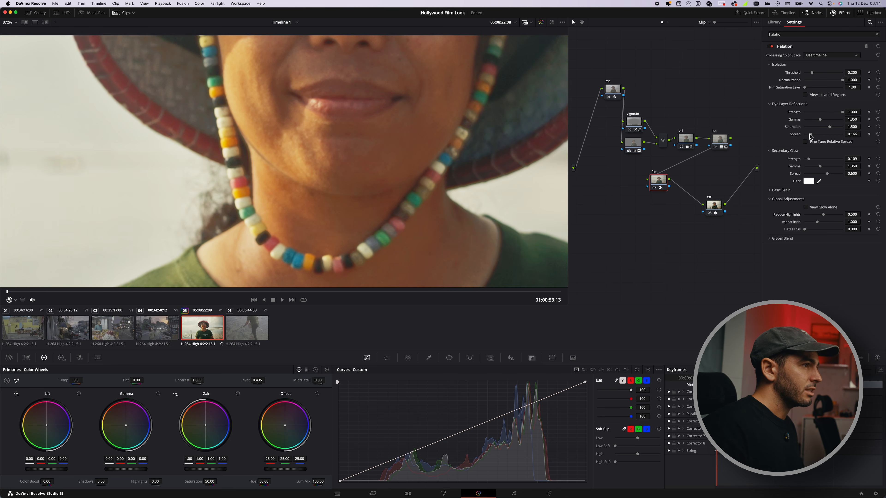
mouse_move(812, 75)
mouse_down()
mouse_move(838, 77)
mouse_move(828, 75)
mouse_up()
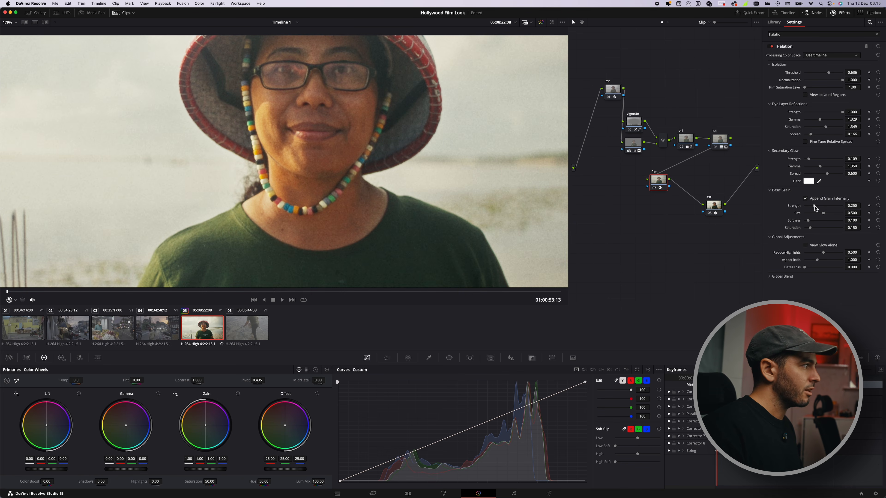
Step: Expand the halation's Basic Grain section and add a new serial node
drag(814, 207, 809, 207)
click(806, 199)
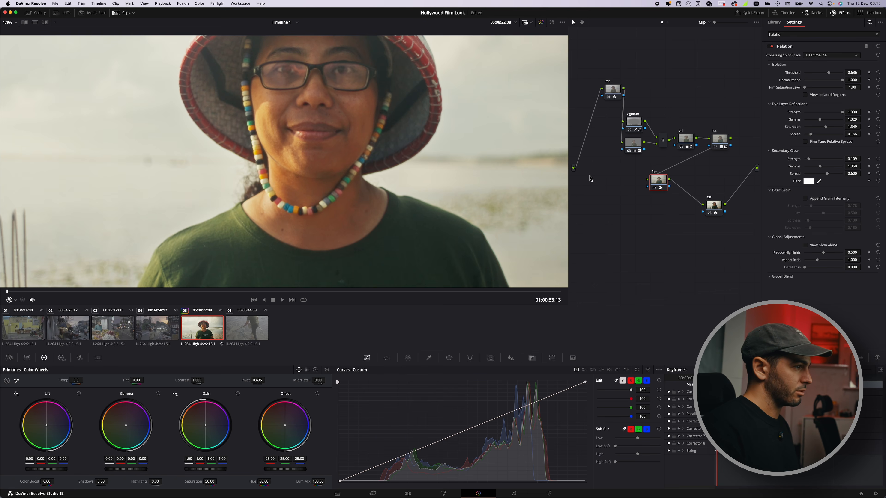
key(alt+s)
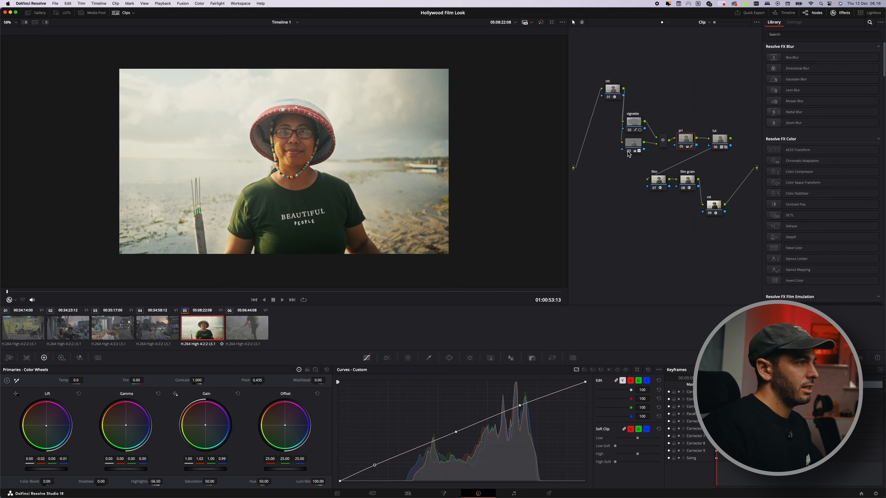
Step: Toggle the new serial node off and on to compare the grade with and without it
click(628, 151)
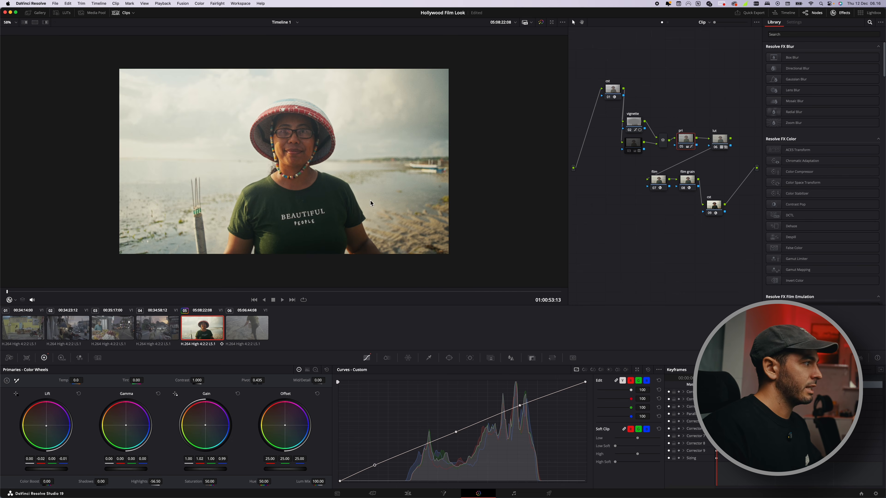
right_click(372, 200)
click(730, 234)
click(629, 151)
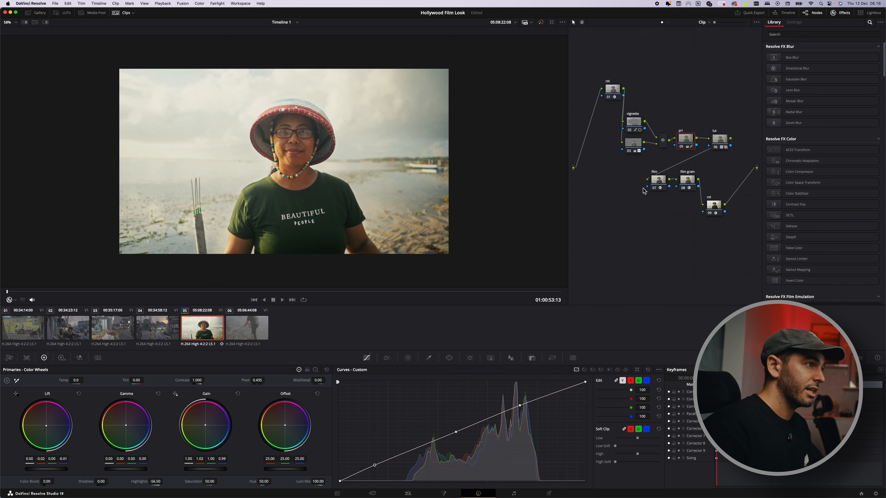
click(628, 151)
Step: Grab a still of the graded frame and open the Gallery to view it
right_click(270, 168)
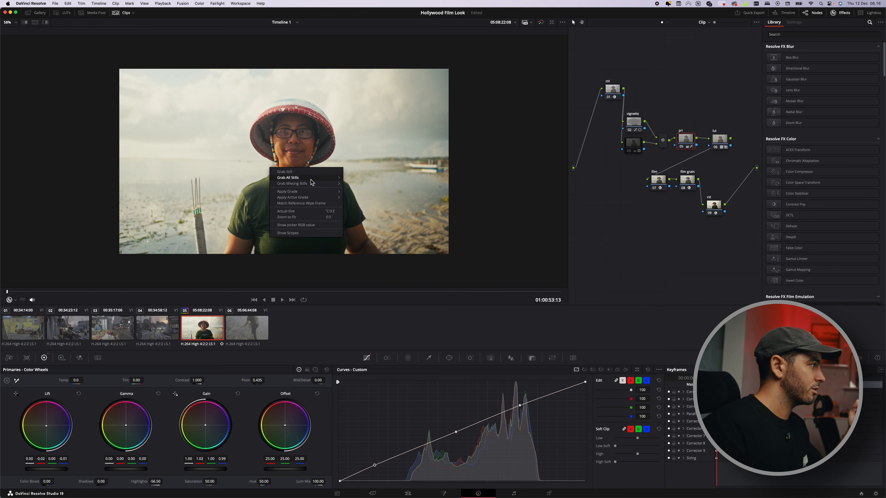
click(281, 171)
click(36, 12)
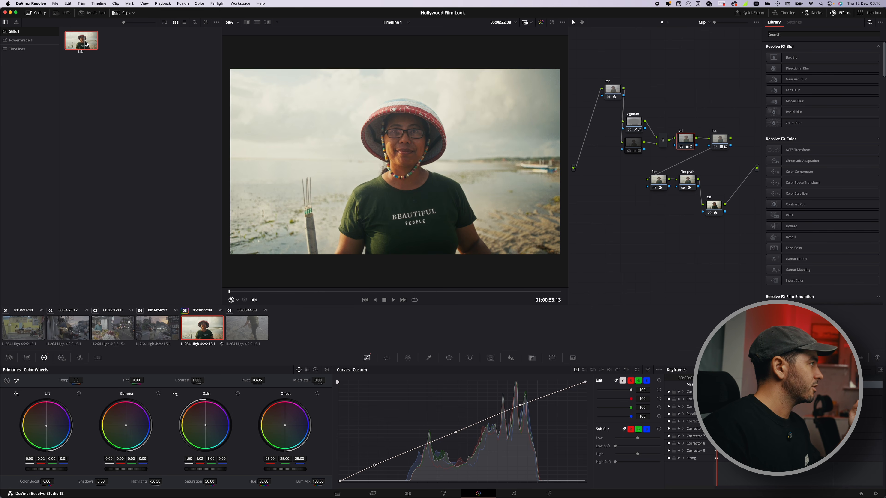
Step: Select the fourth clip and slightly nudge the two lower points of the custom curve
click(162, 339)
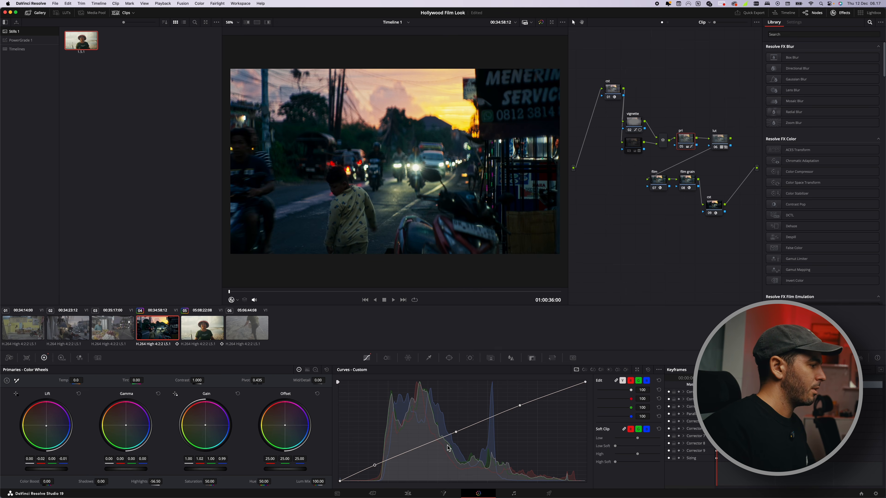
drag(456, 432, 452, 431)
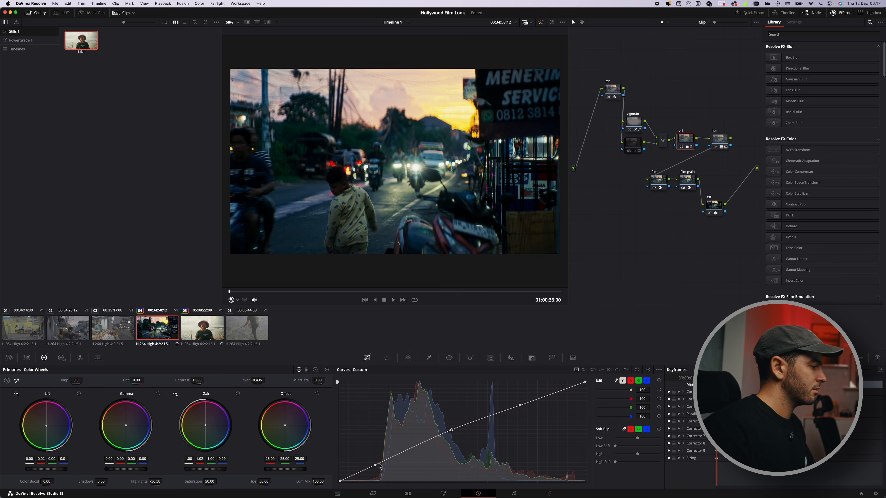
drag(374, 465, 374, 464)
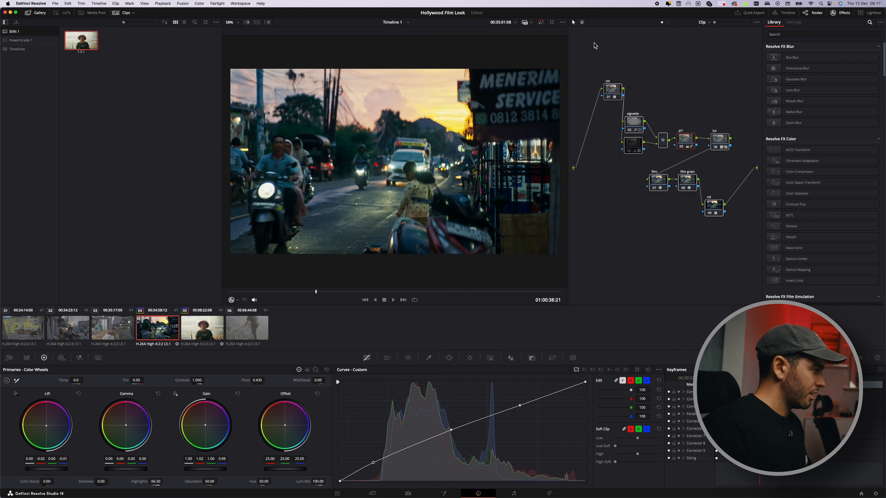
Step: Select the last clip and play and scrub through it to review the film look
click(247, 321)
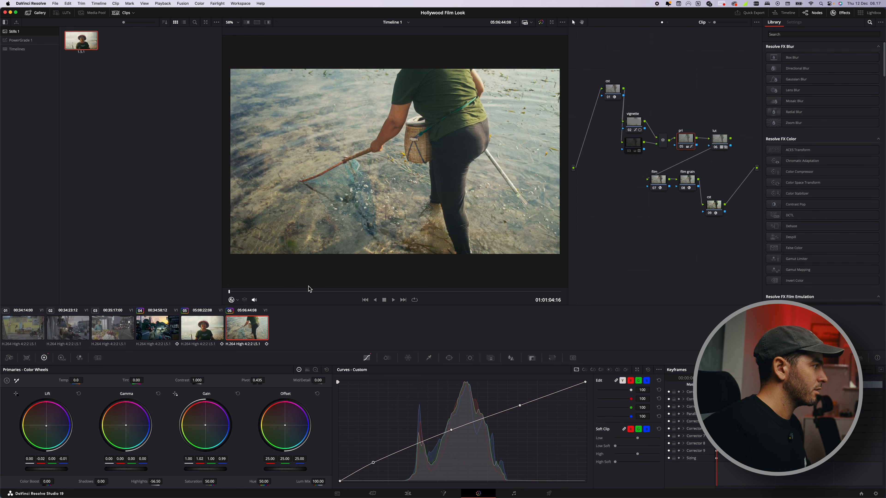
key(space)
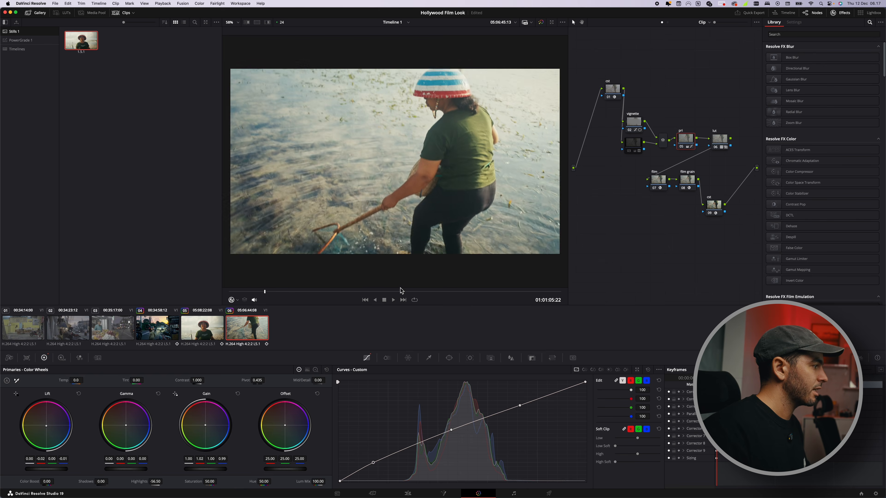
drag(409, 292, 459, 293)
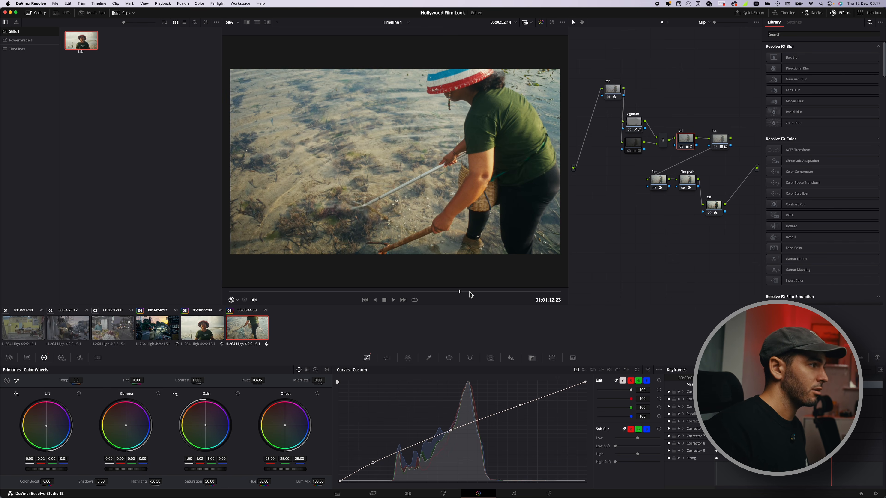
Step: Select the second and third clips and scrub and play through them to review the look
click(117, 334)
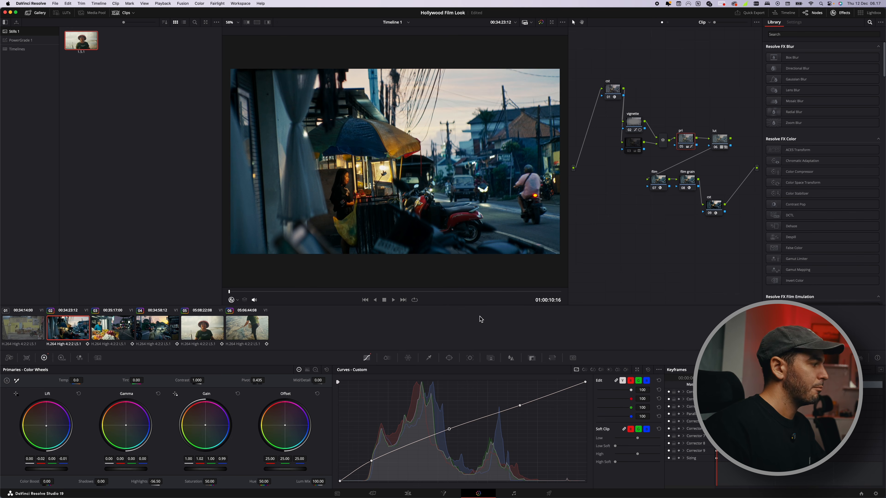
click(43, 333)
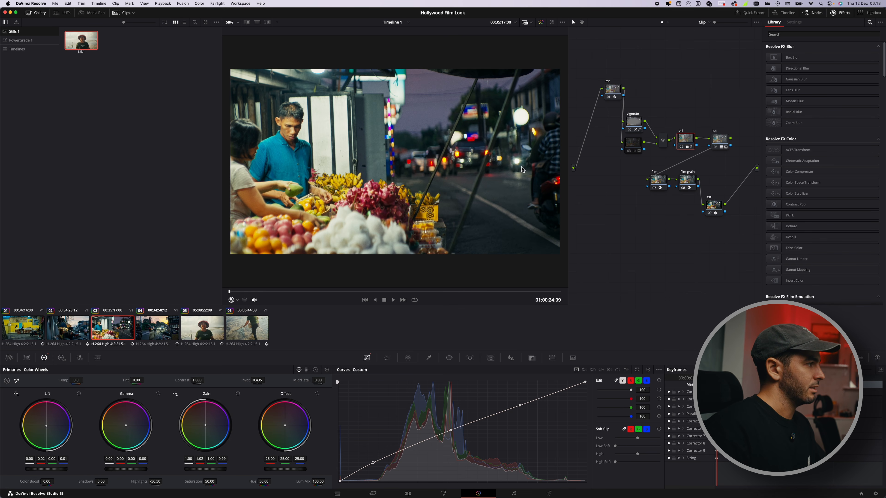
drag(356, 295, 439, 290)
key(space)
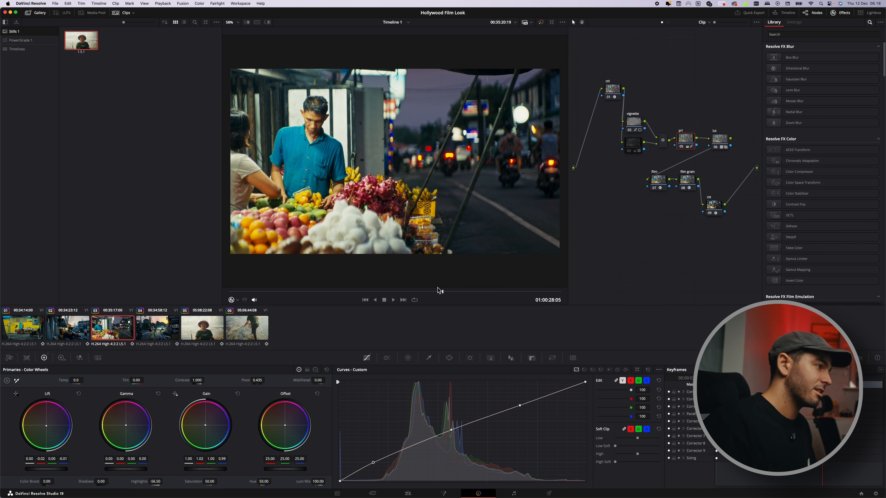
key(space)
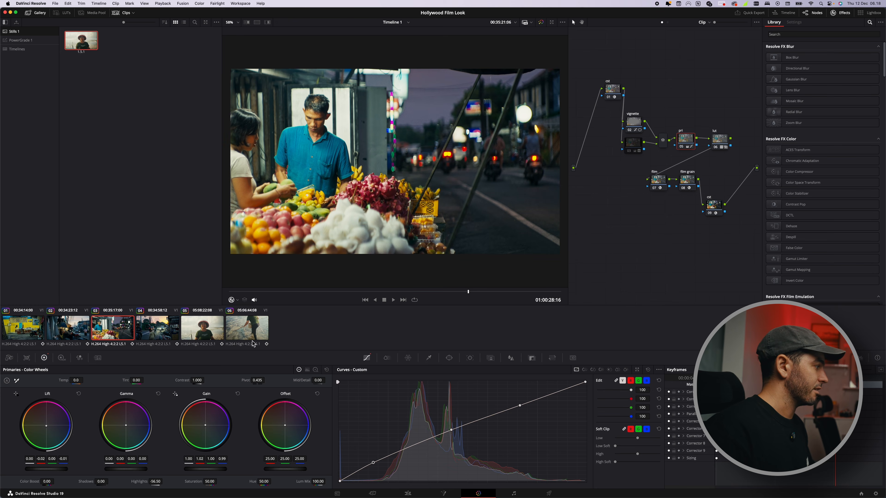